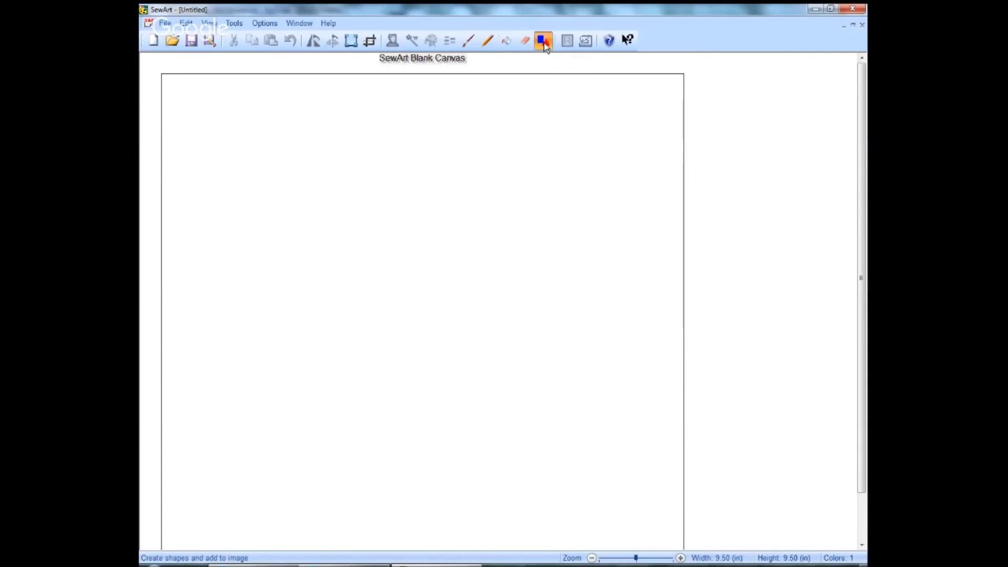
Step: Open Add Shapes Mode with its shape list and colour palette beside the blank 9.50 × 9.50 in canvas
left_click(543, 41)
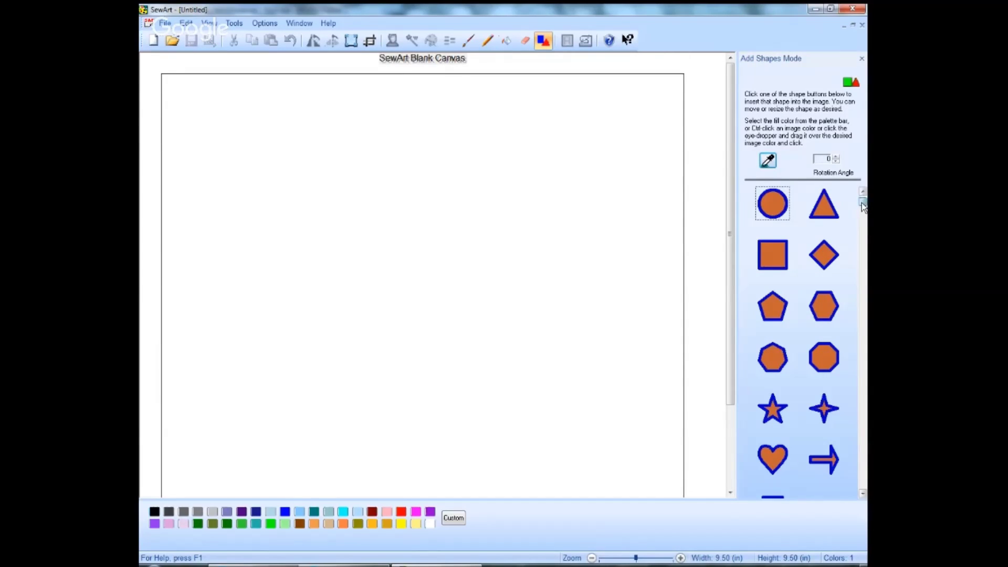
Step: Insert a circle, enlarge it to a large orange circle at top-left, and exit shape mode
mouse_move(864, 208)
left_mouse_down()
mouse_move(861, 473)
mouse_move(866, 199)
left_mouse_up()
left_click(775, 208)
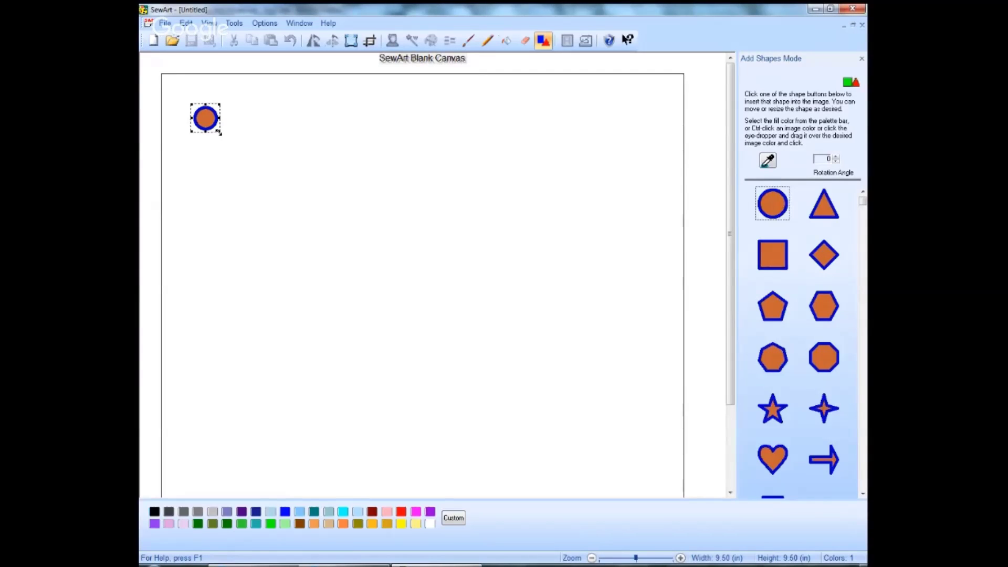
left_click(221, 133)
left_click_drag(221, 133, 389, 307)
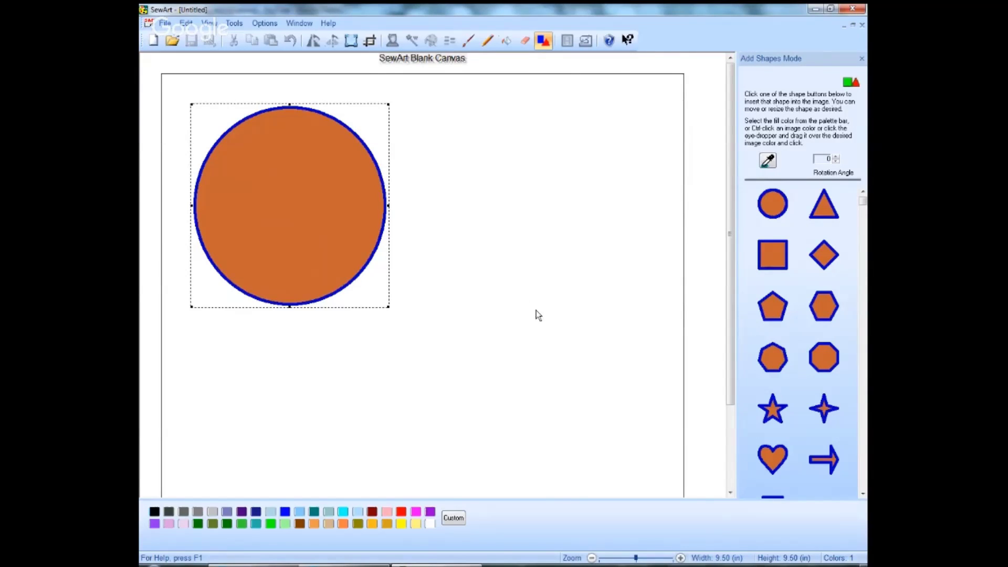
left_click(543, 41)
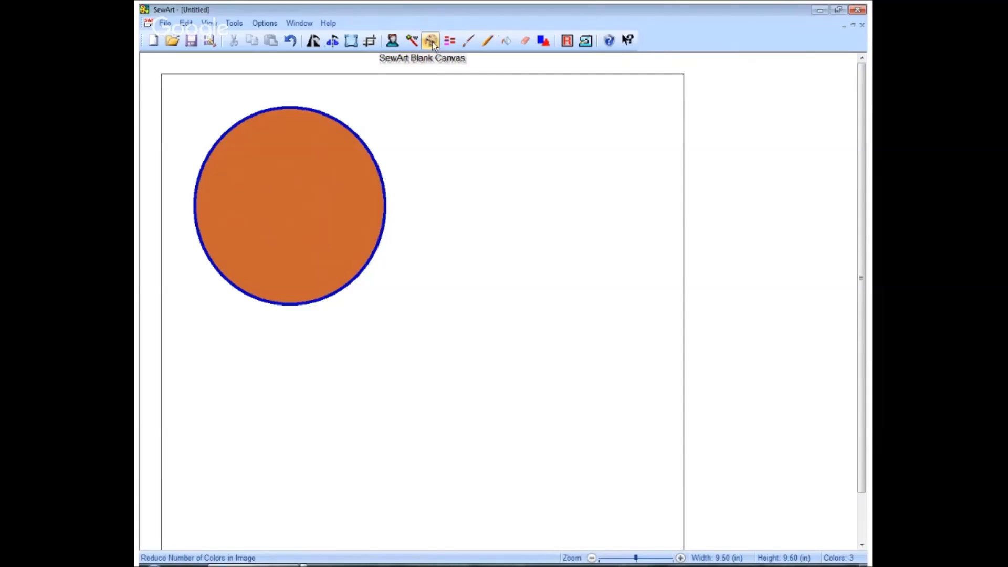
left_click(433, 42)
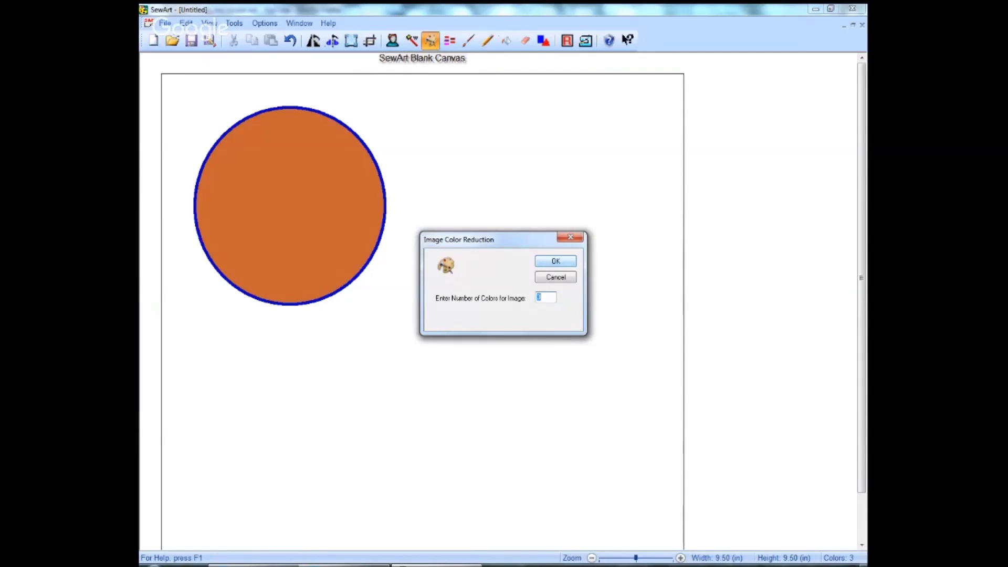
left_click(556, 261)
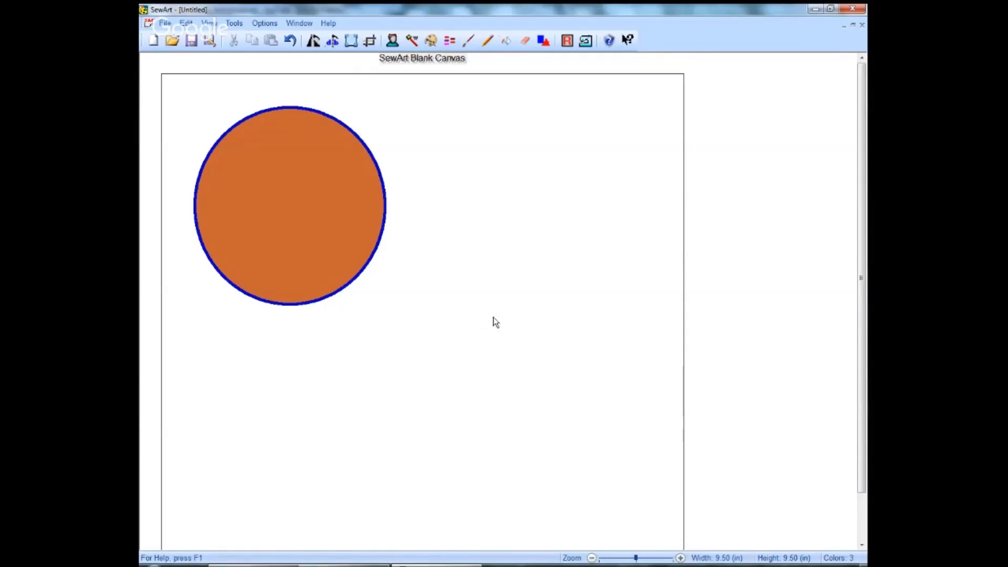
left_click(586, 42)
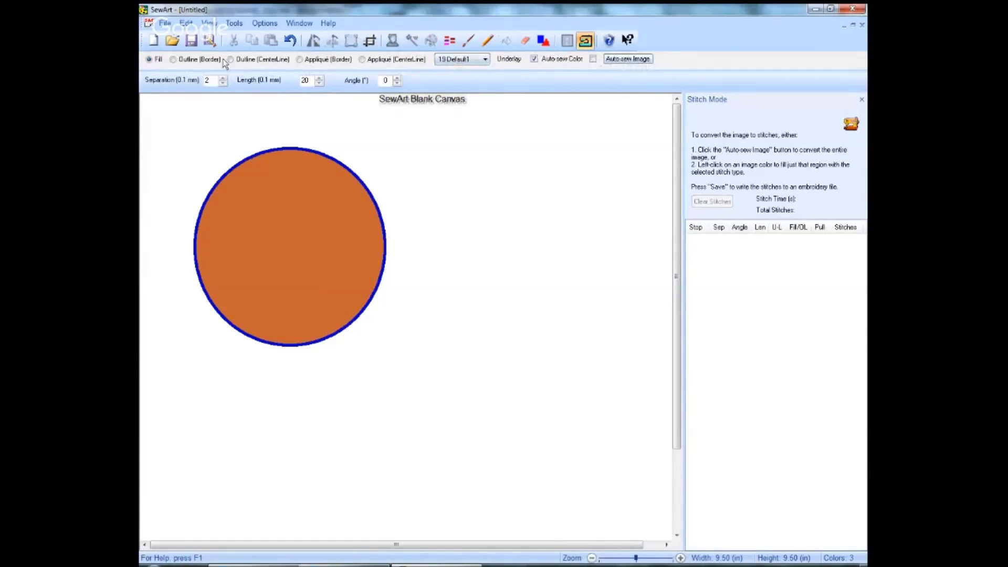
Step: Choose Fill as the stitch type for converting the image to stitches
left_click(149, 60)
left_click(286, 151)
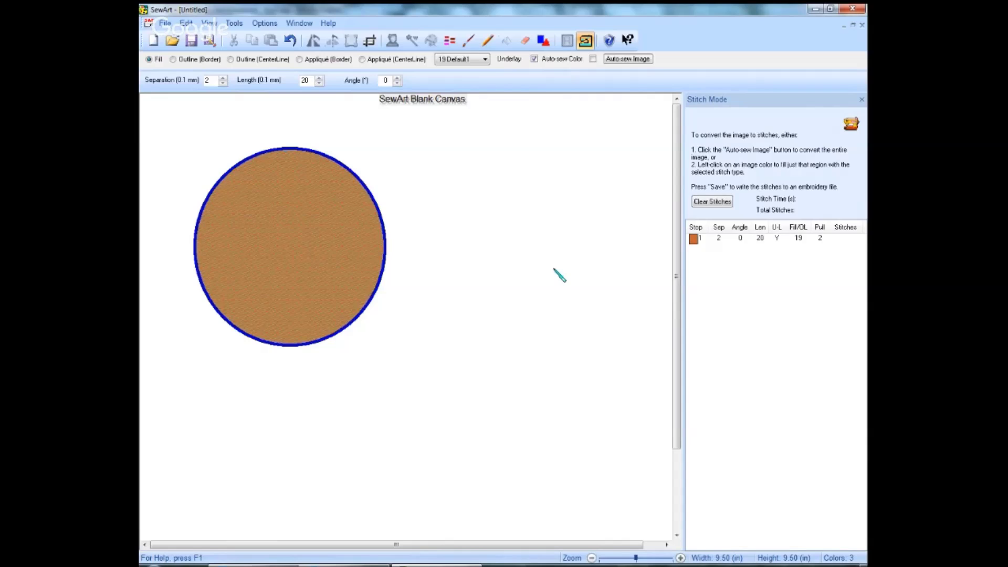
Step: Fill the orange circle with Fill stitches at separation 2, length 20, angle 0
left_click(711, 204)
Step: Use Save As to save the image as Untitled in TIF format on the Desktop
left_click(167, 25)
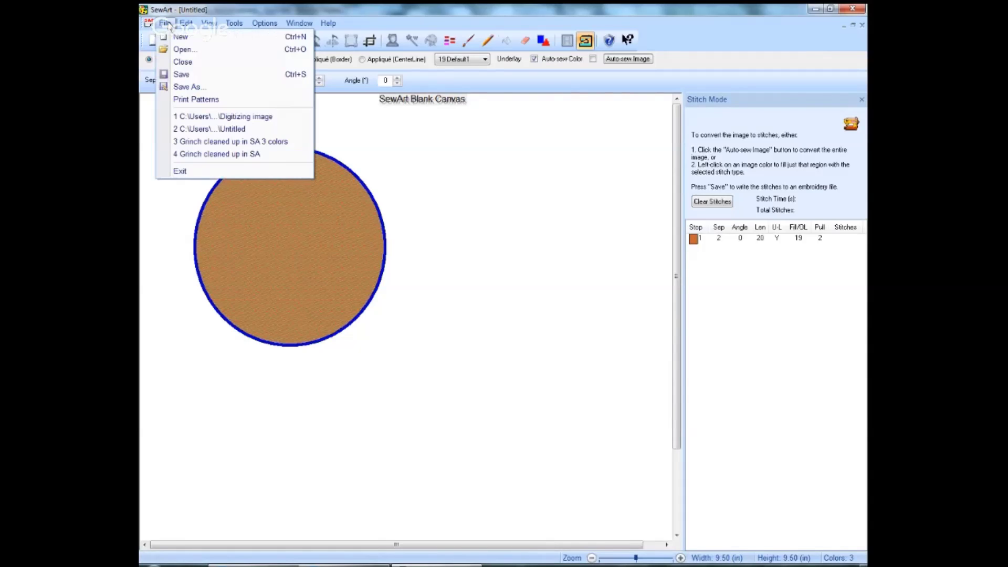
left_click(182, 89)
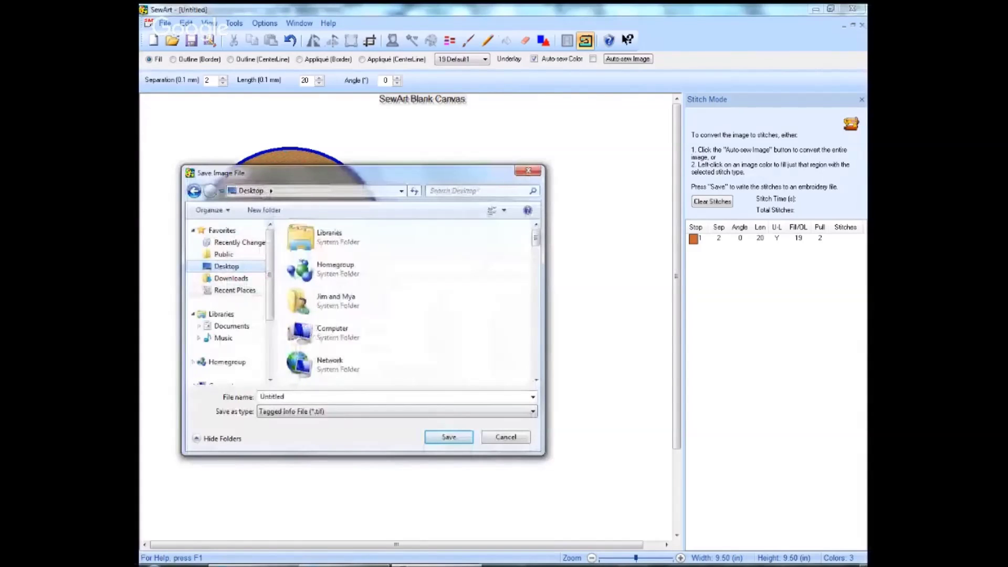
left_click(447, 437)
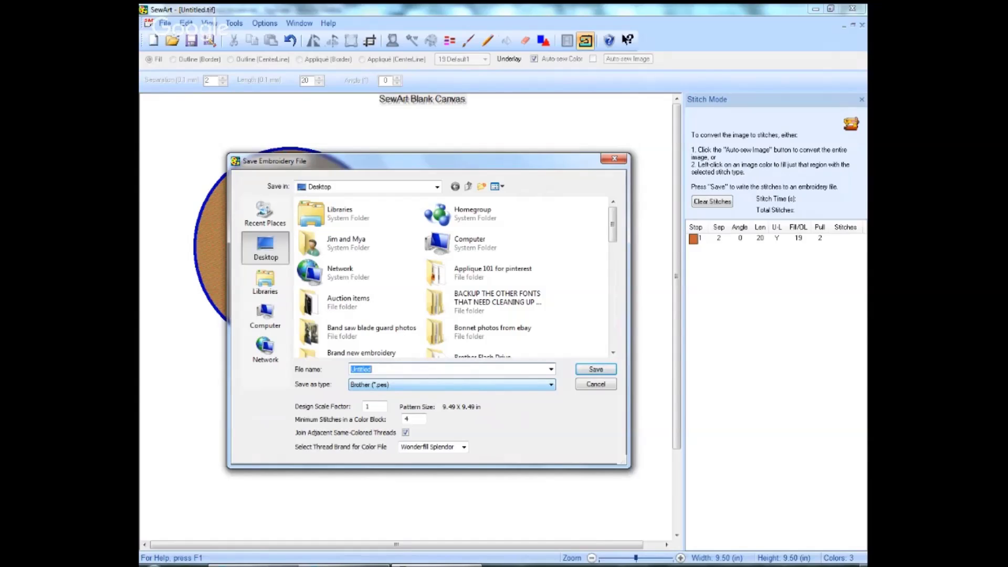
Step: Set the PES export to Sulky Rayon thread with adjacent same-coloured thread joining turned off
key("Escape")
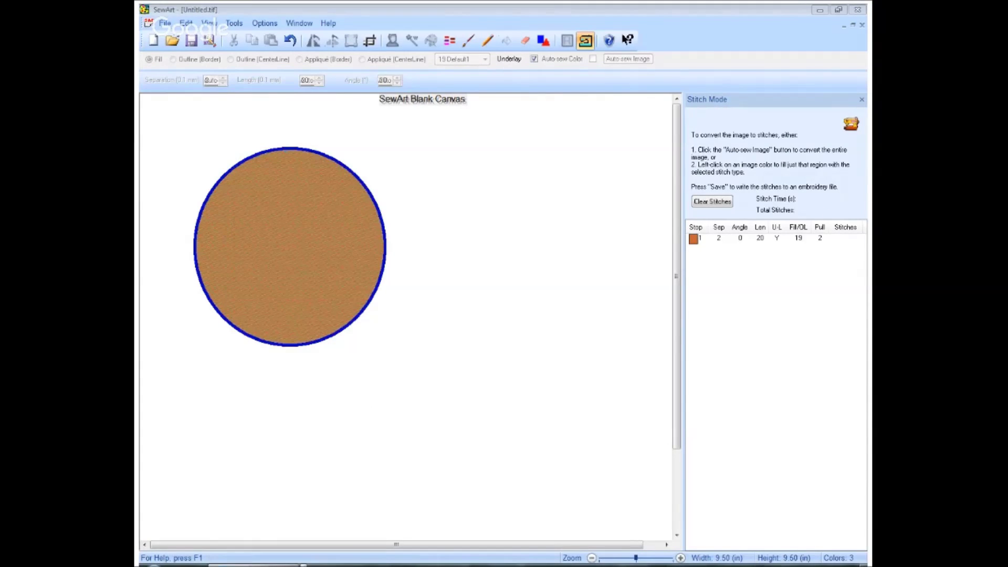
key("ctrl+s")
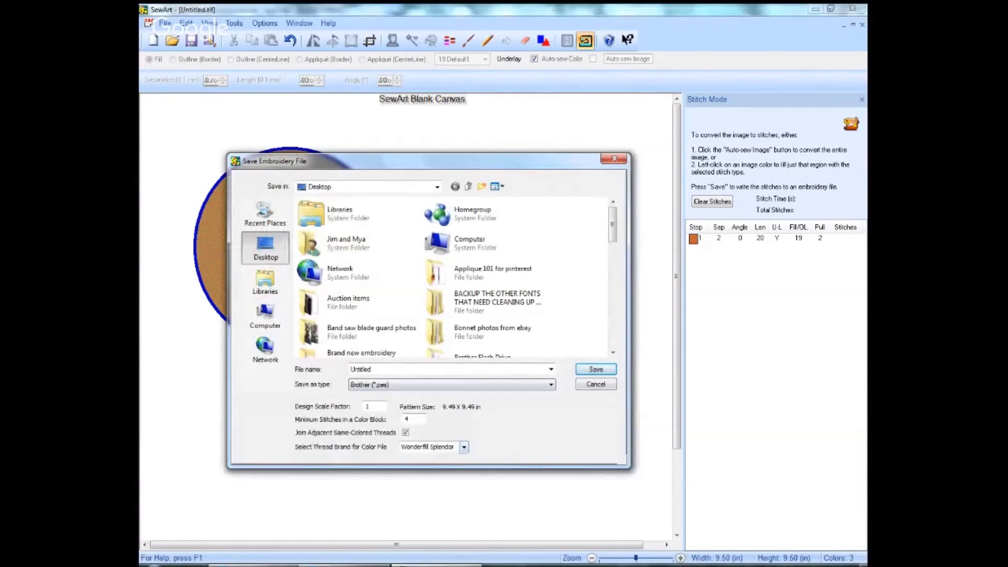
key("Escape")
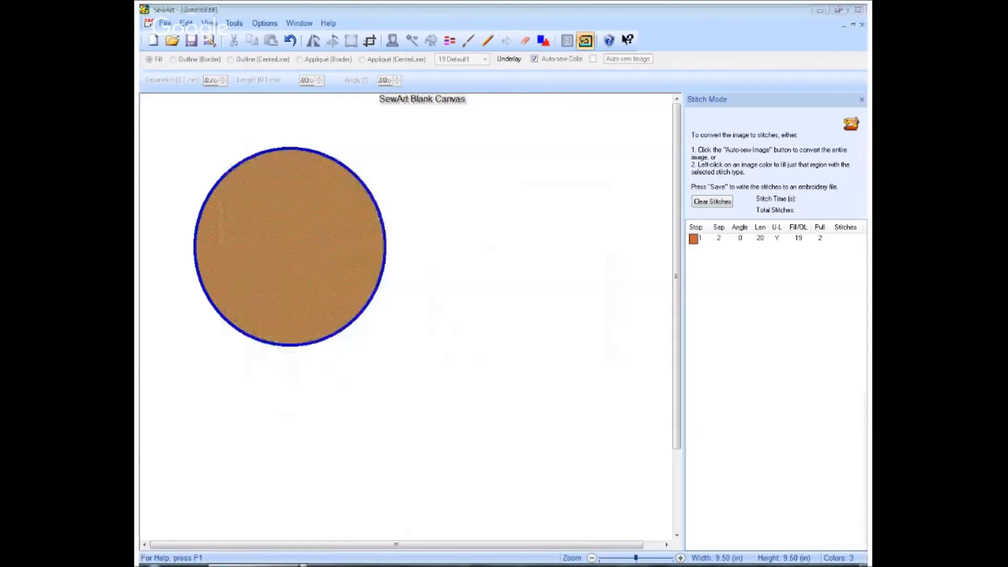
key("ctrl+s")
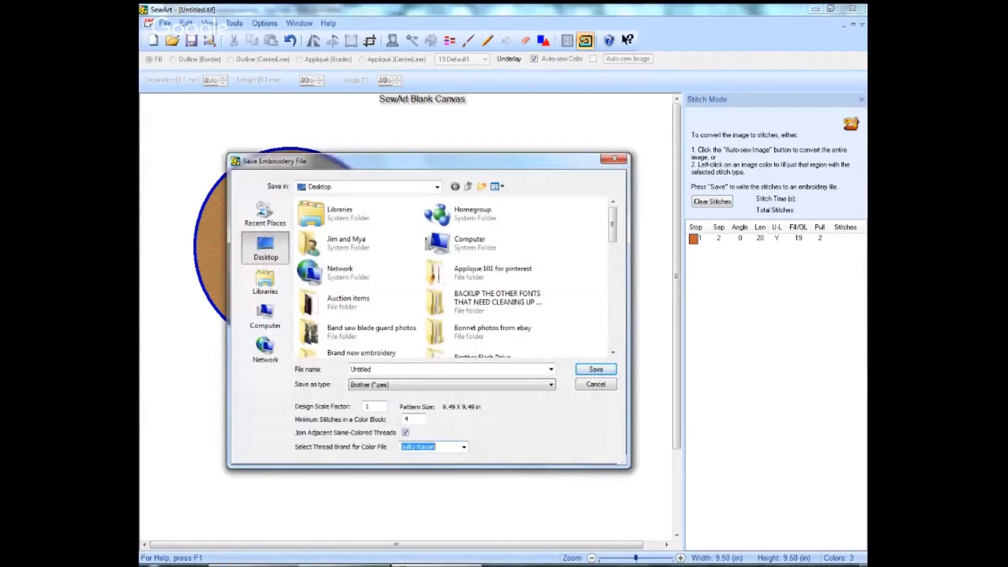
left_click(405, 432)
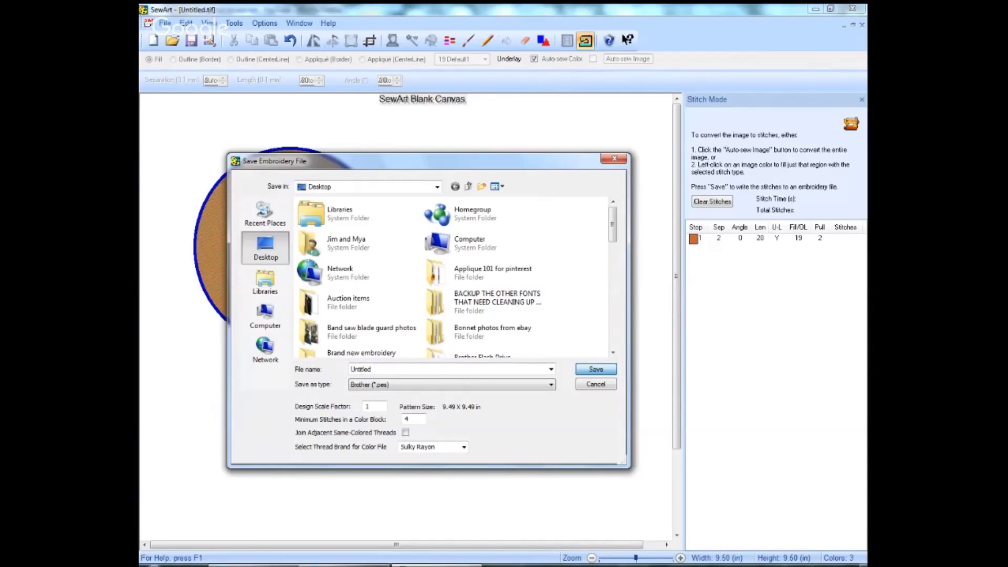
Step: Save Untitled.pes to the Desktop, then clear the circle's fill stitches
left_click(586, 368)
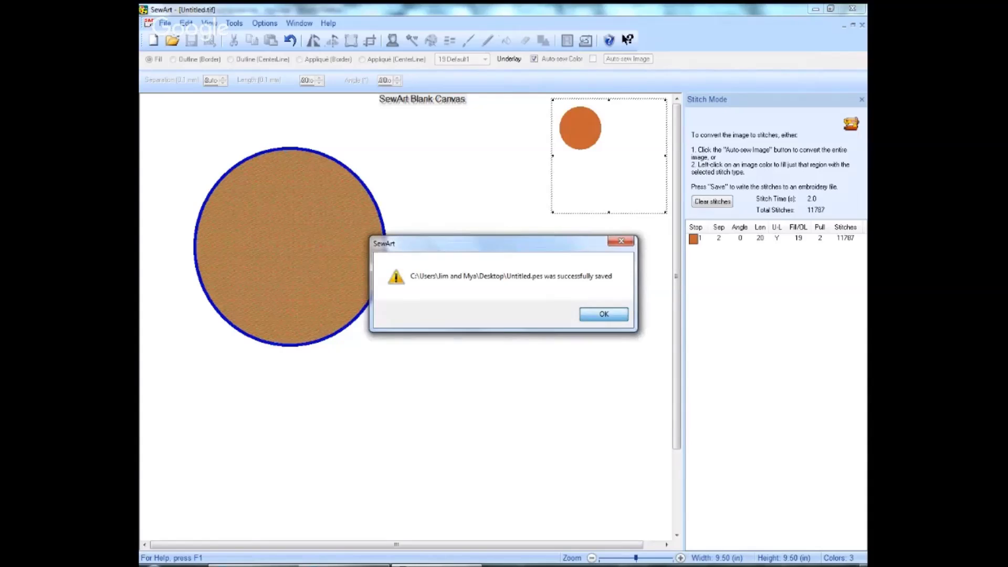
left_click(604, 314)
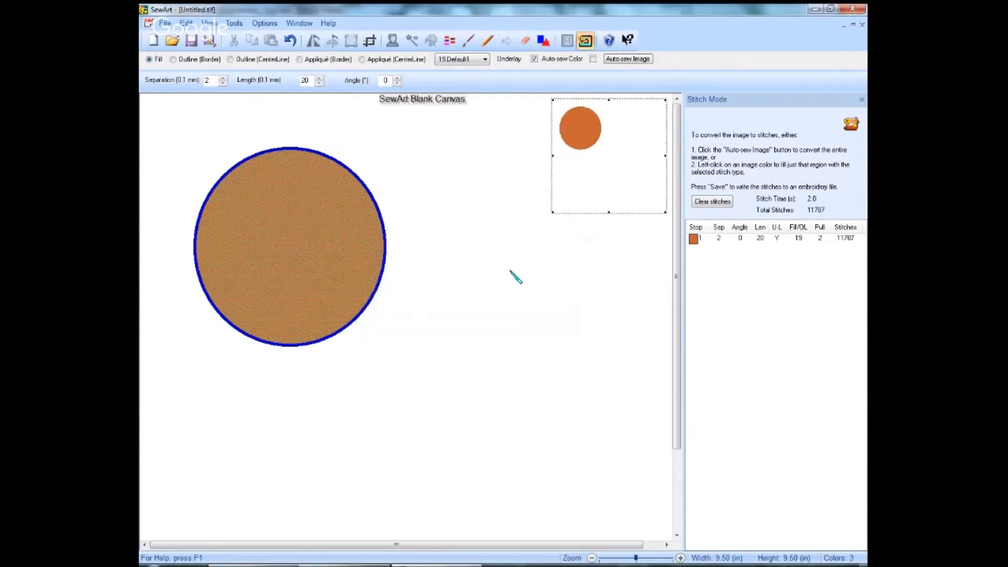
left_click(712, 202)
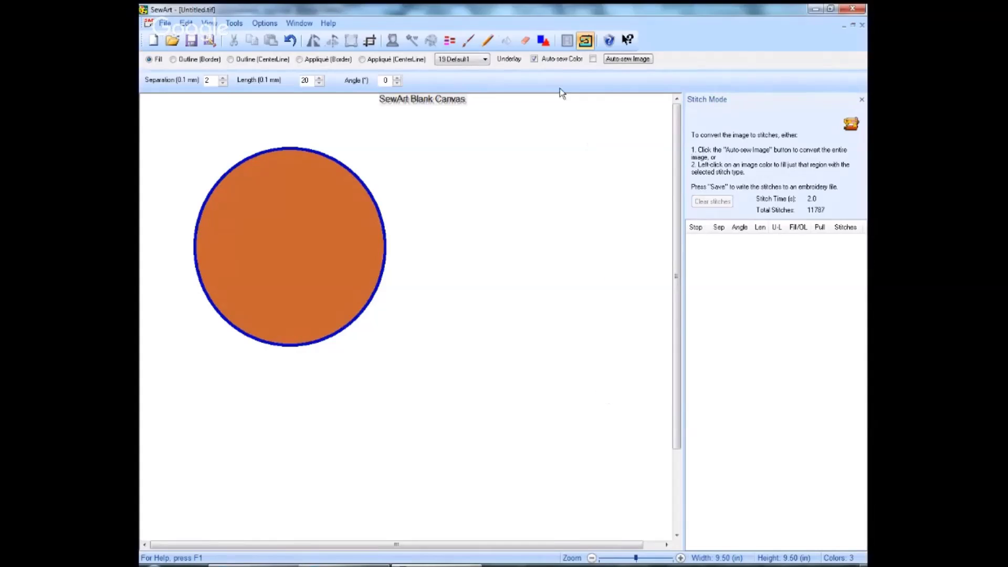
Step: Leave stitch mode and start a new blank canvas
left_click(587, 42)
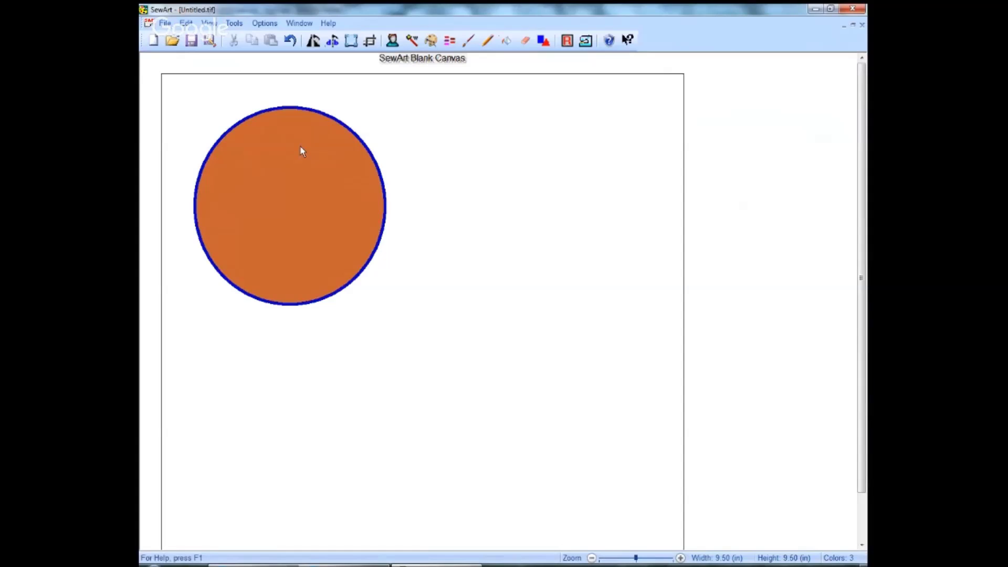
key("ctrl+x")
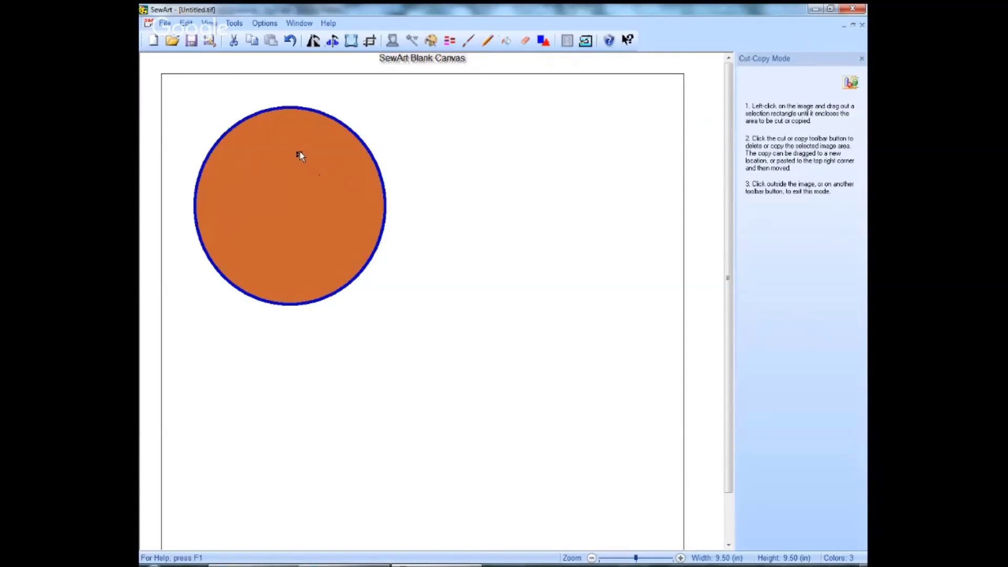
left_click(546, 42)
left_click(780, 256)
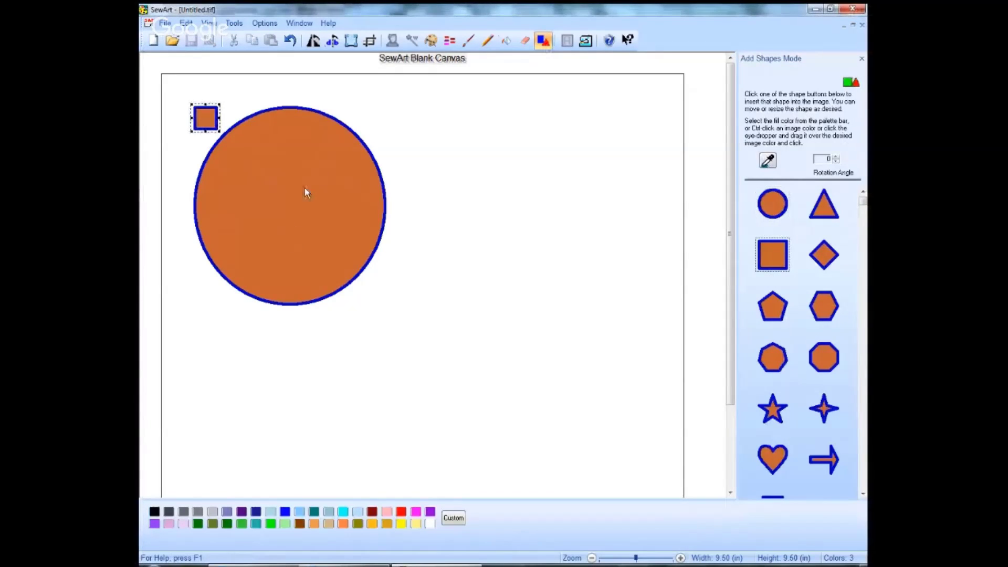
left_click(152, 49)
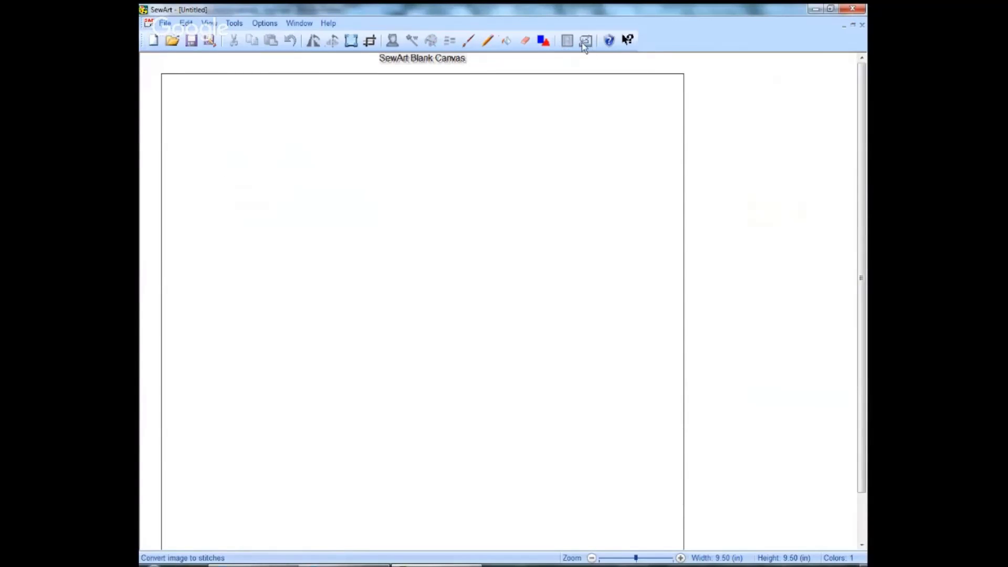
Step: Insert an orange square on the new canvas, enlarge it across the upper-left area, and exit shape mode
left_click(544, 42)
left_click(778, 253)
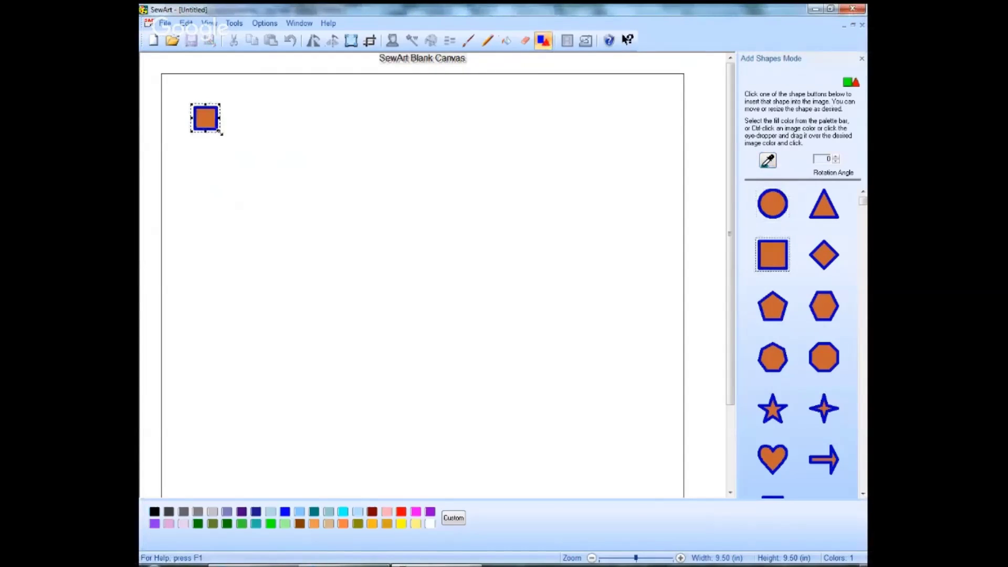
left_click_drag(221, 133, 355, 263)
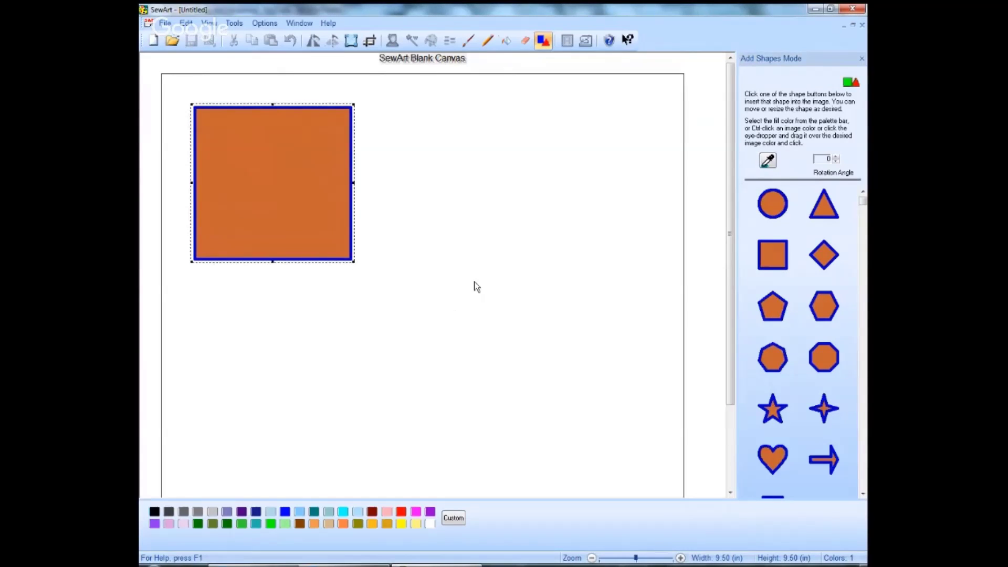
left_click(542, 43)
left_click(542, 43)
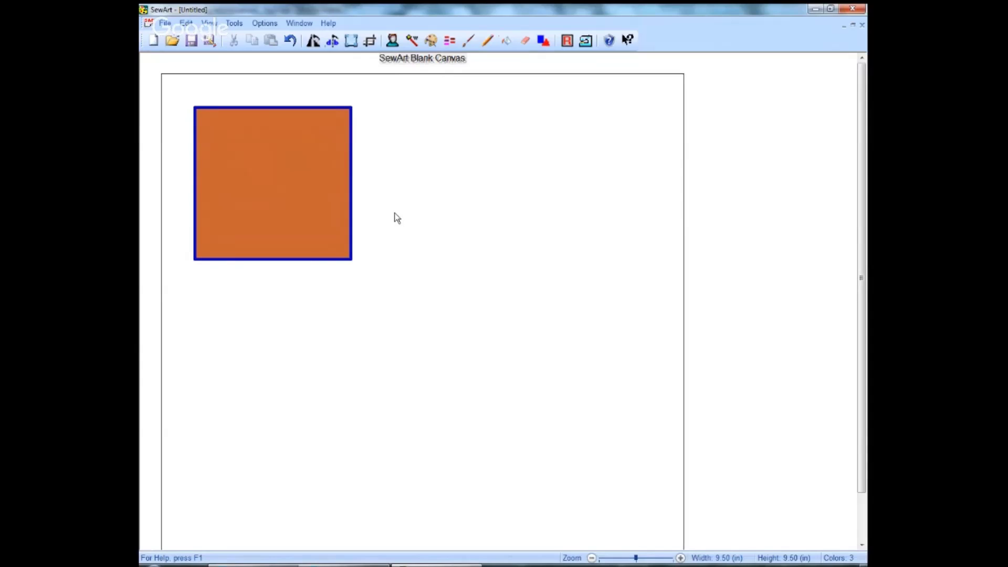
left_click(586, 41)
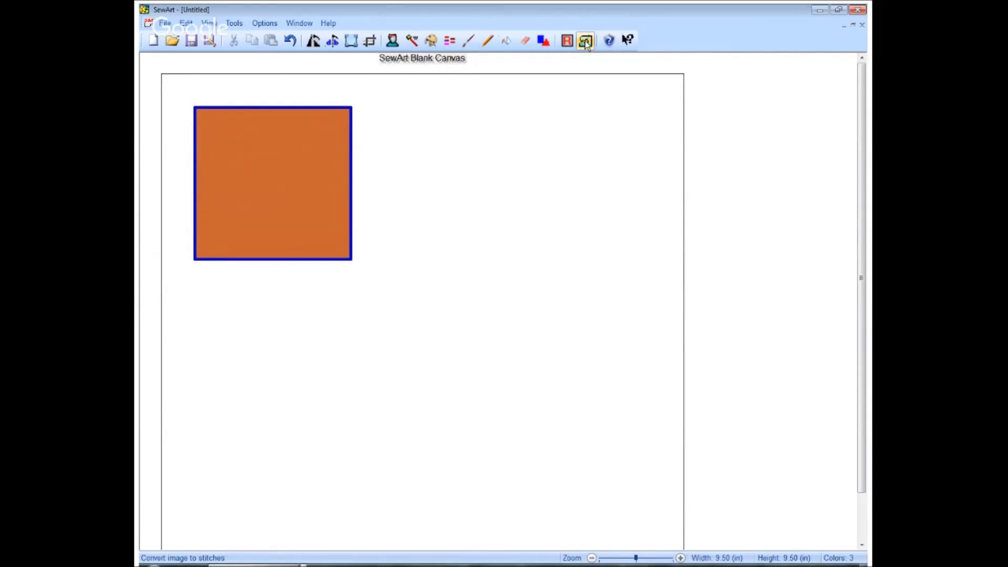
Step: In Stitch Mode, choose the '31 heart 1' fill pattern and set the stitch angle to 45°
left_click(586, 41)
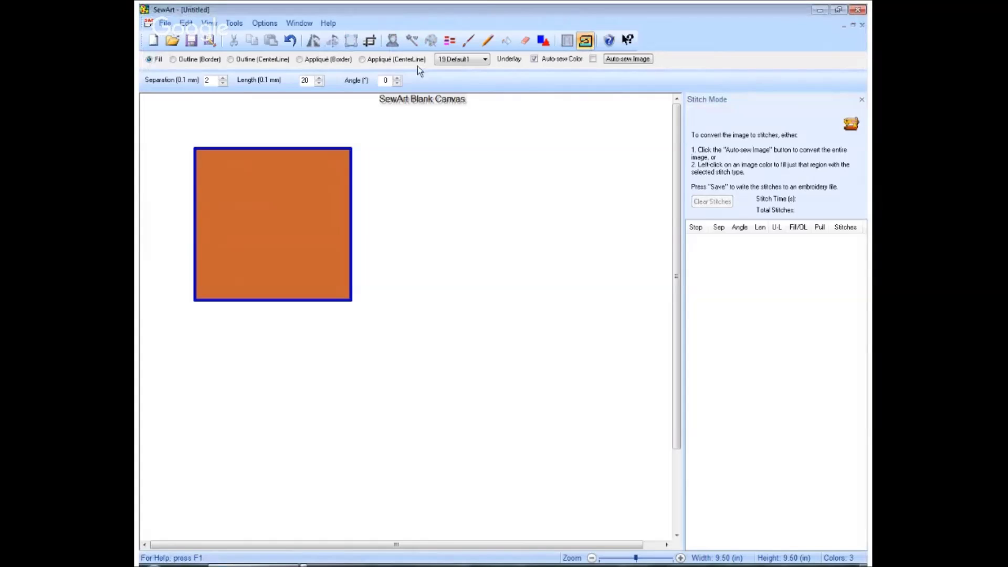
left_click(485, 60)
key("Down")
key("Down")
key("Down")
key("Down")
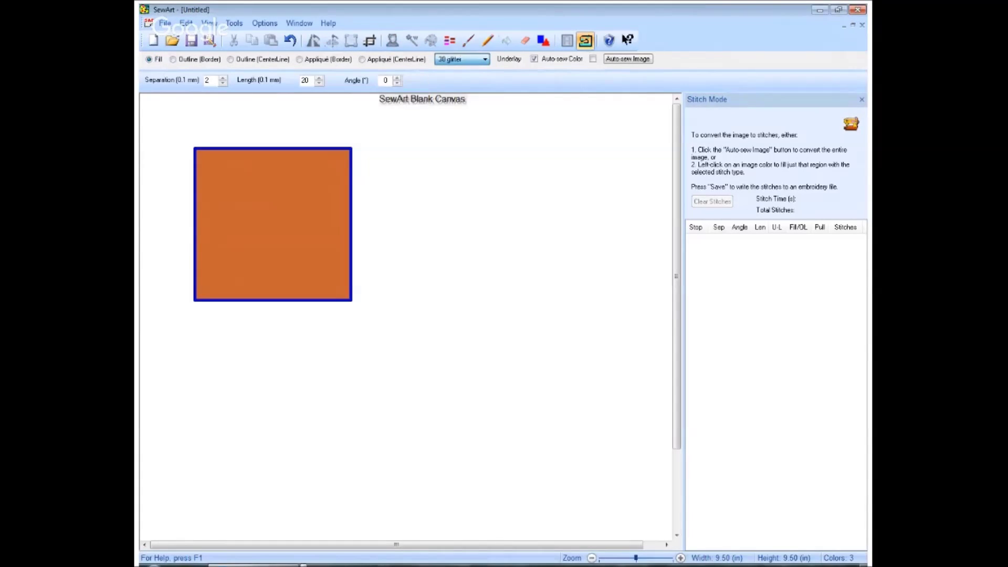
key("Up")
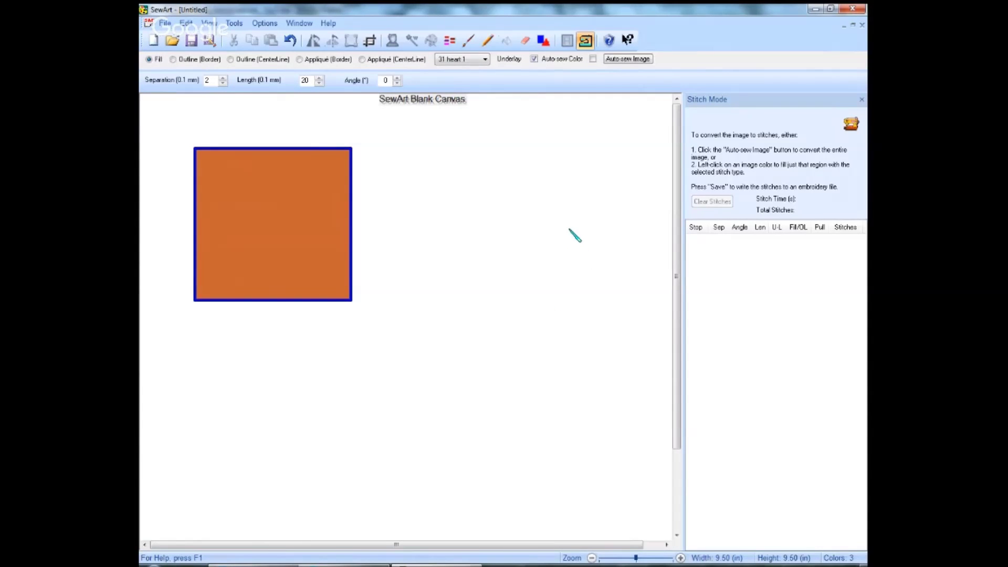
left_click(398, 78)
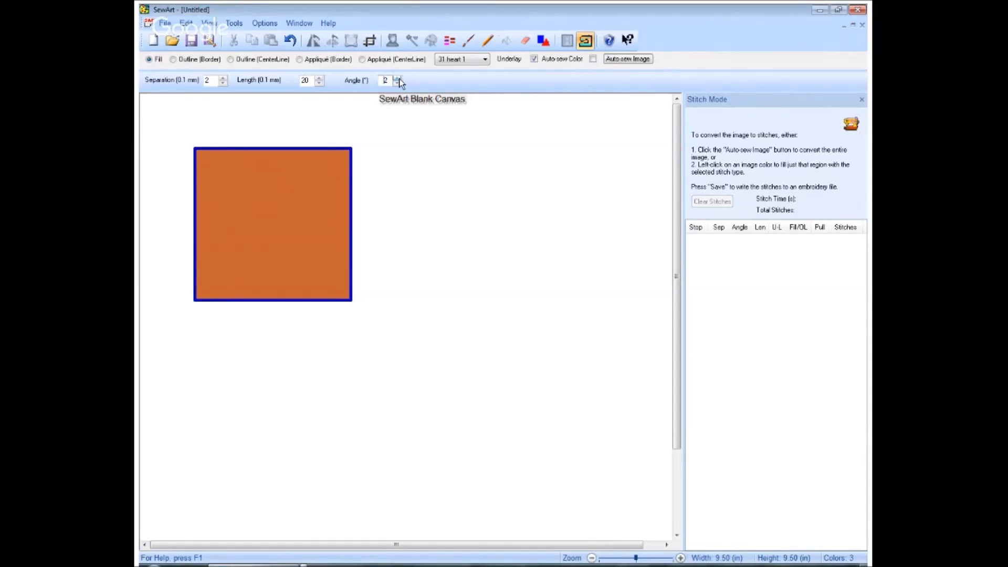
left_click_drag(398, 79, 398, 79)
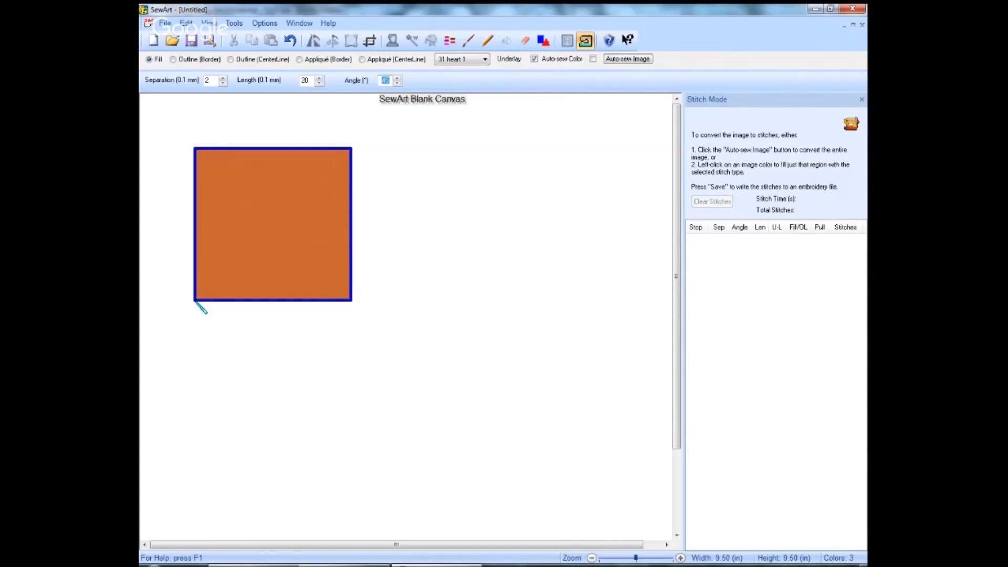
Step: Fill the orange square with 31 heart 1 stitches at 45°, deleting and redoing the first fill
left_click(197, 299)
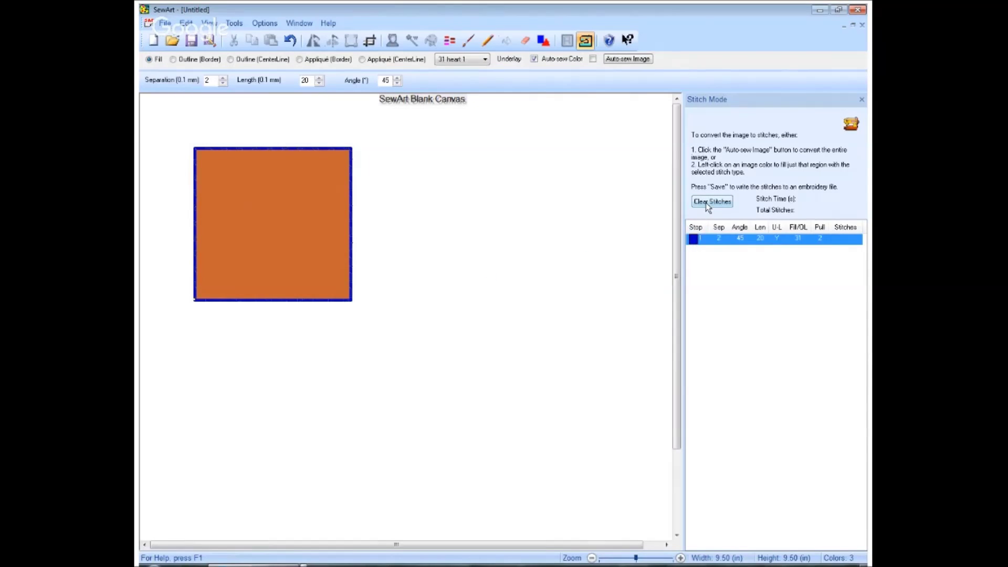
left_click(696, 243)
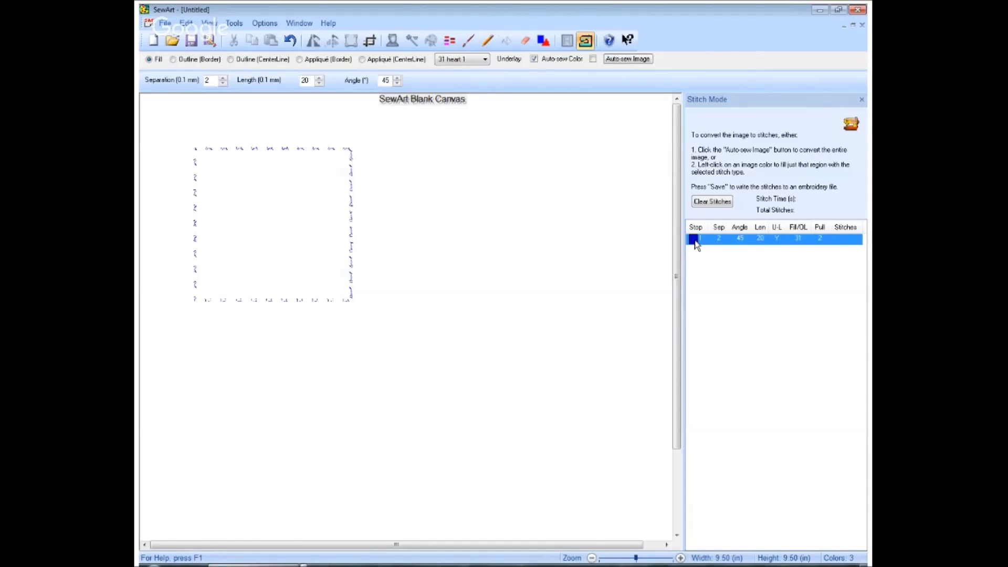
right_click(695, 242)
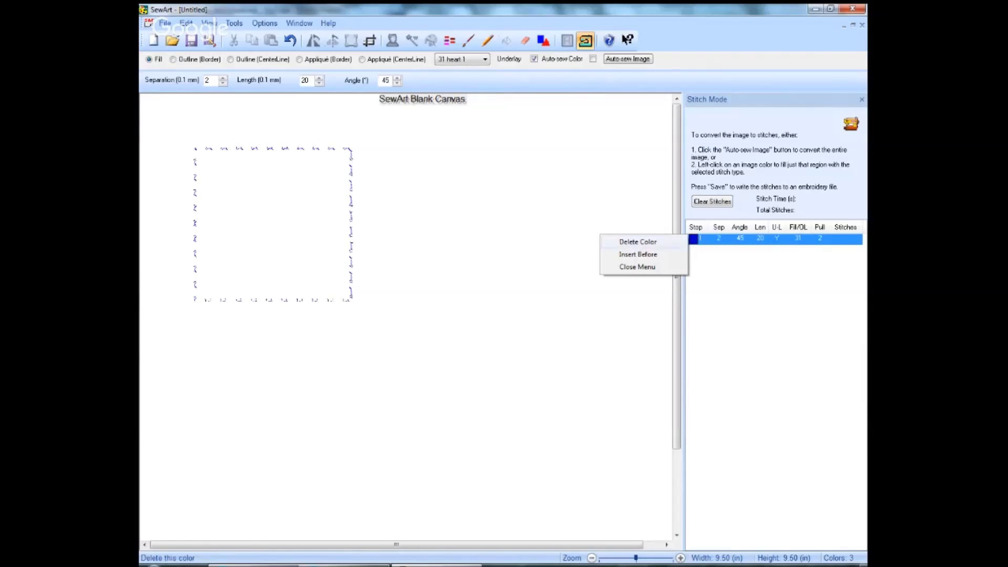
left_click(649, 243)
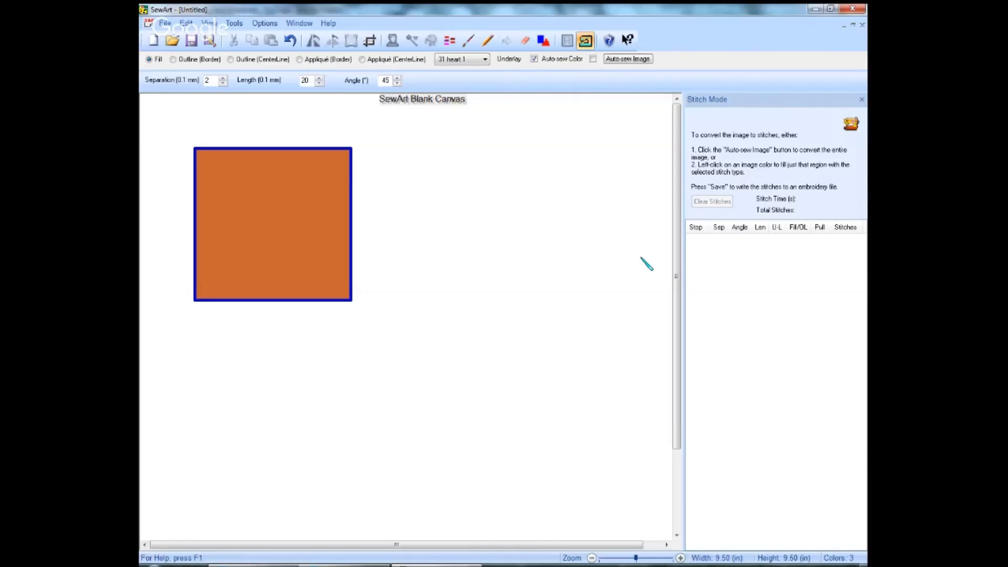
left_click(691, 252)
left_click(691, 252)
left_click(199, 299)
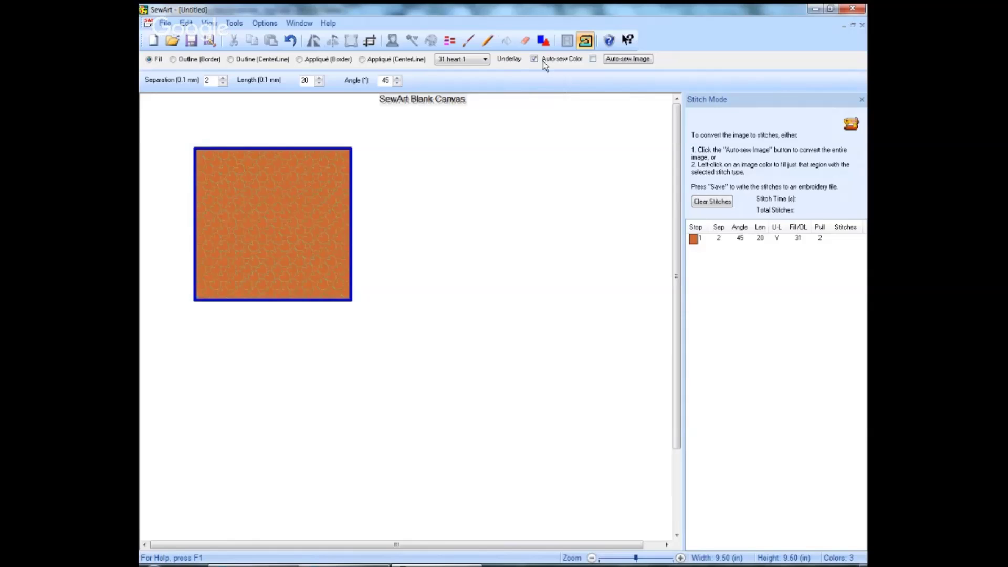
Step: Save the design under the name 'Untitled square' in the Desktop folder
left_click(167, 25)
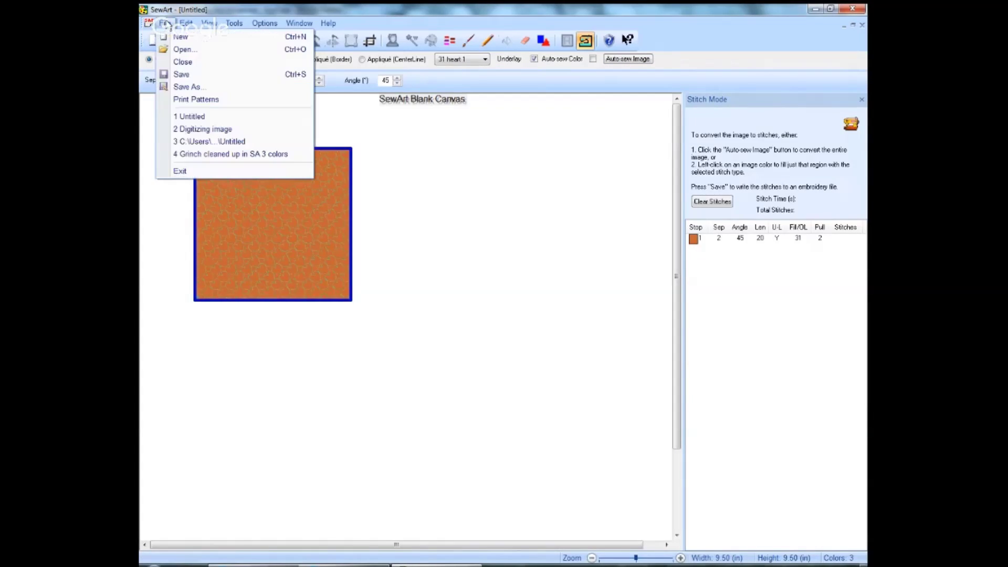
left_click(187, 86)
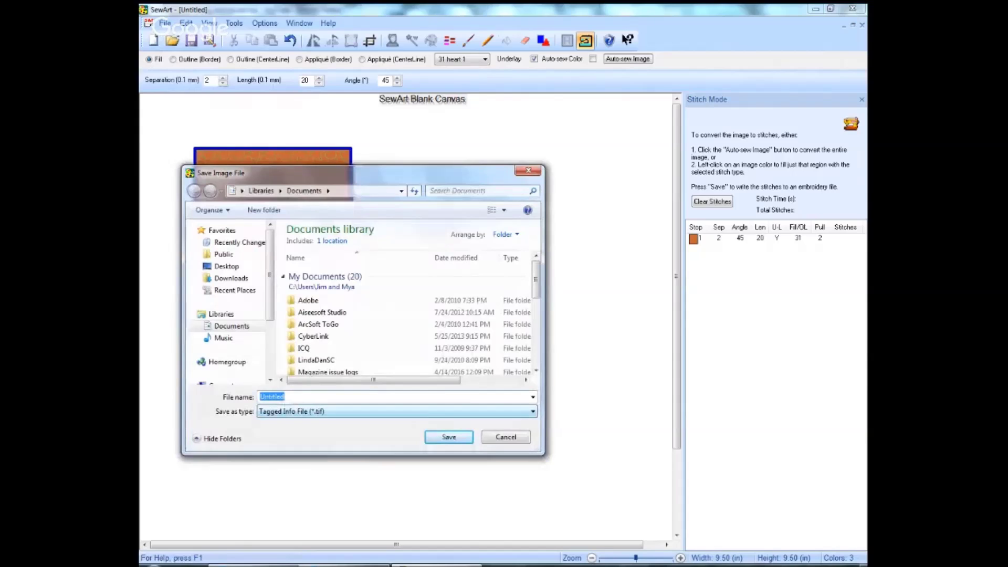
left_click(284, 397)
type("square")
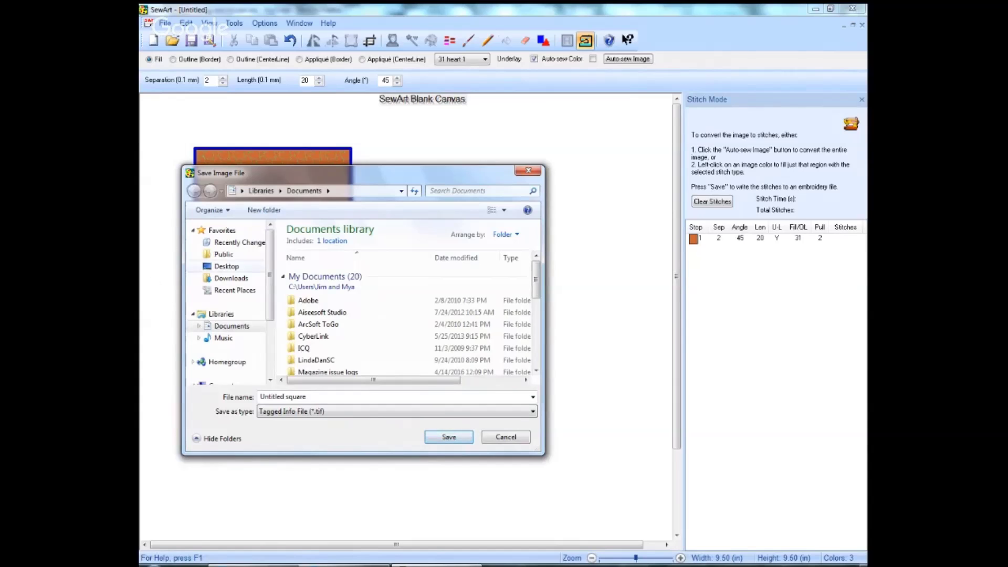
left_click(242, 269)
Step: Export it as Untitled square.pes with Join Adjacent Same-Colored Threads turned off
left_click(449, 437)
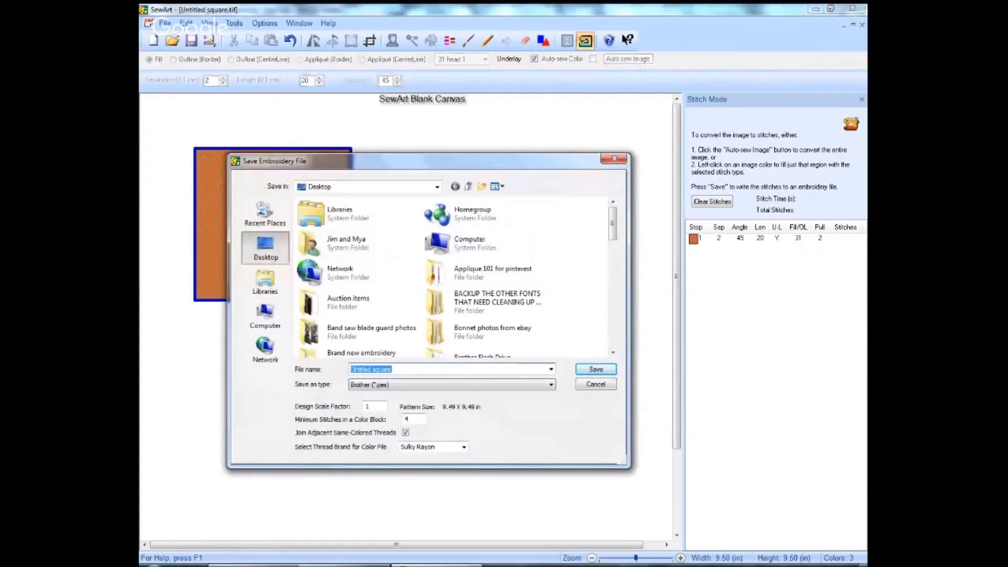
left_click(405, 432)
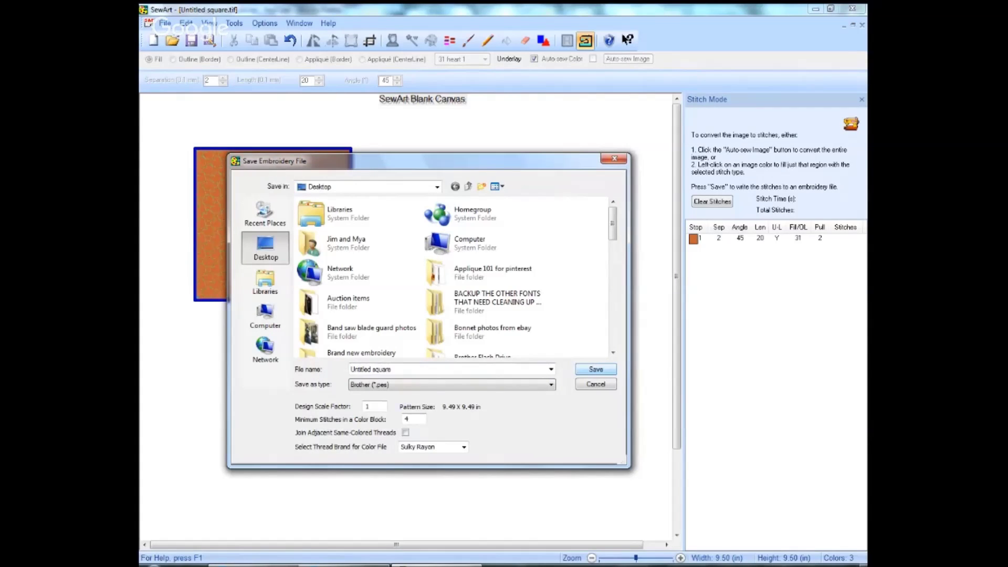
left_click(590, 370)
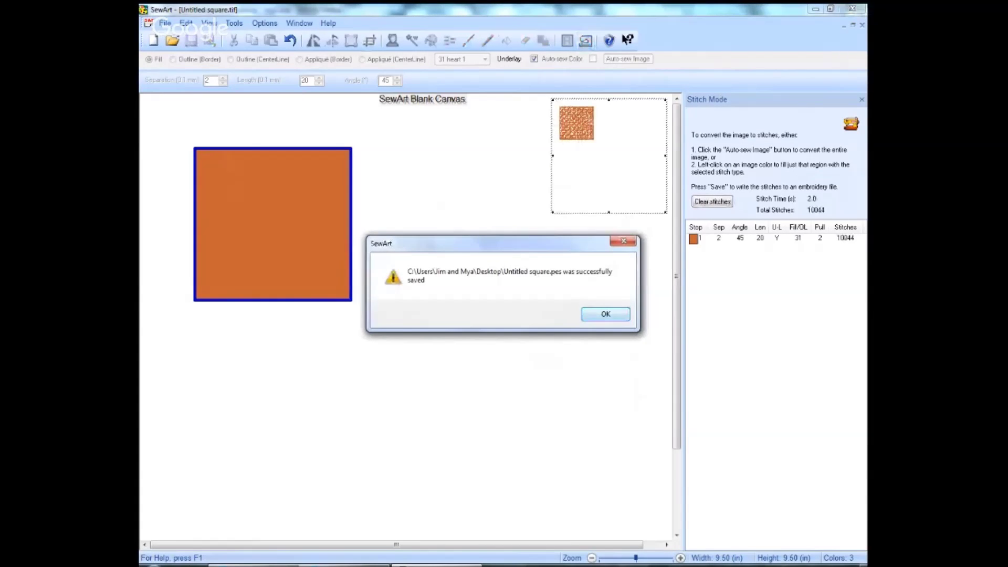
Step: Dismiss the 'successfully saved' confirmation message
key("Return")
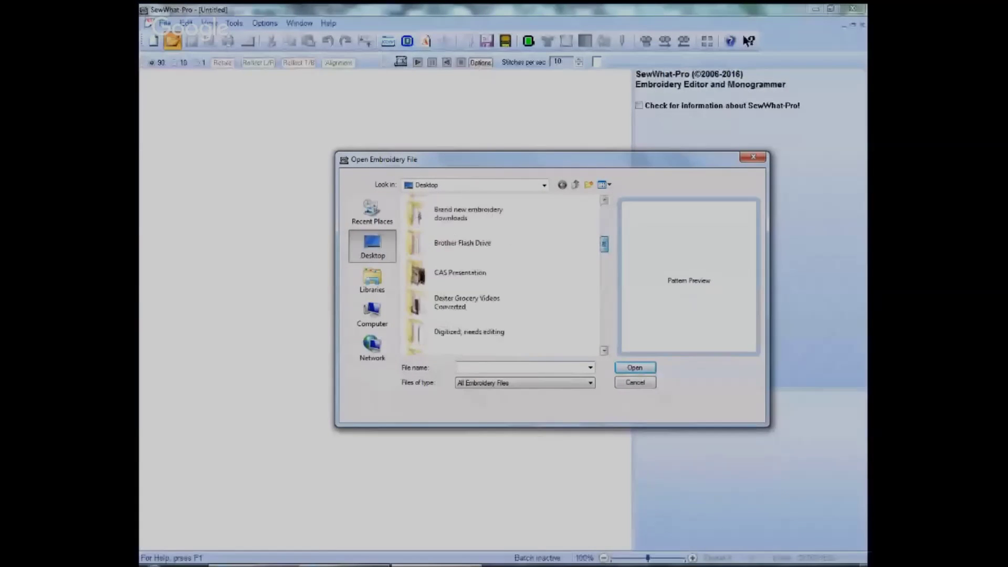
Step: Open Untitled.pes, the brown fill-stitched circle, from the Desktop
scroll(502, 276, "down", 10)
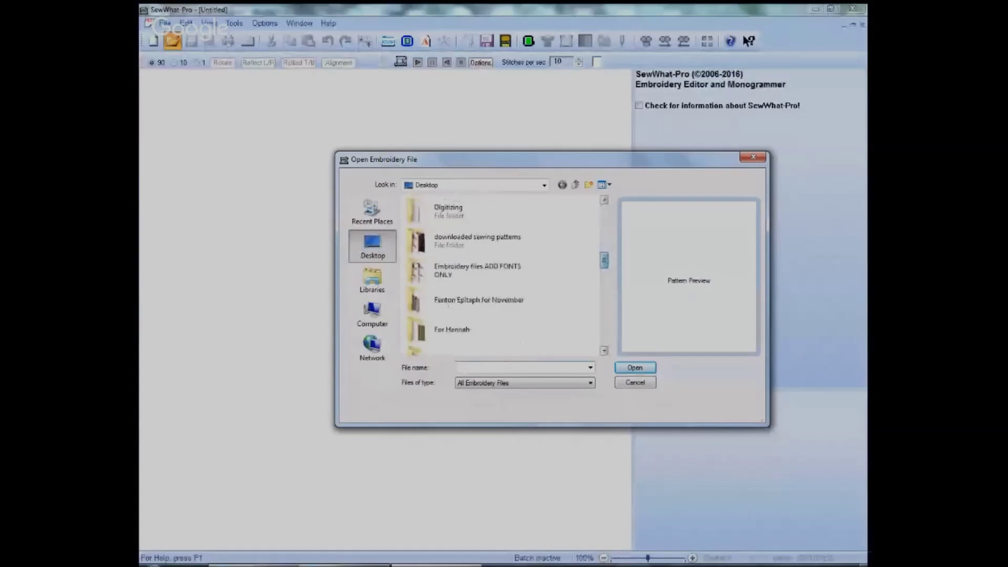
scroll(503, 276, "down", 8)
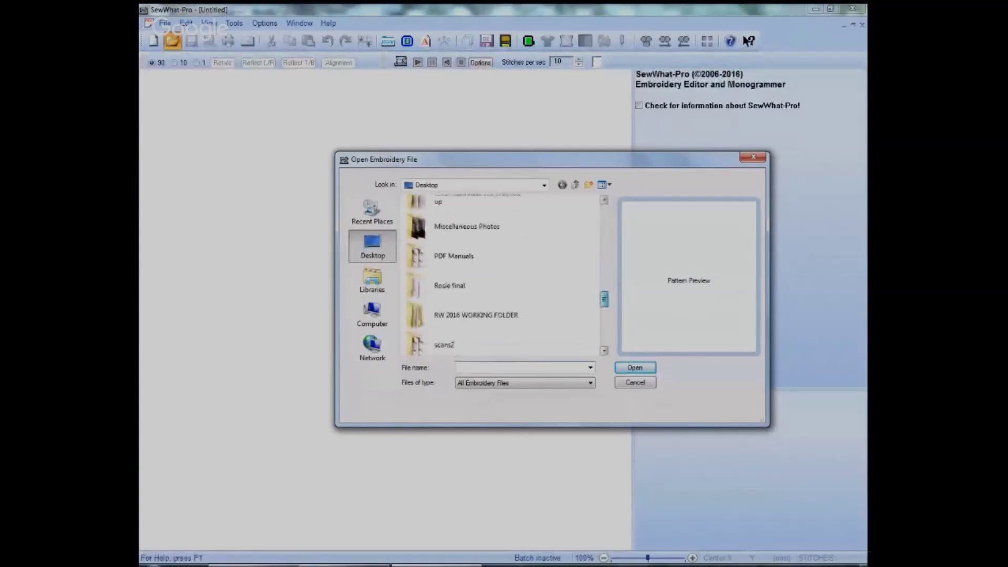
scroll(502, 275, "down", 8)
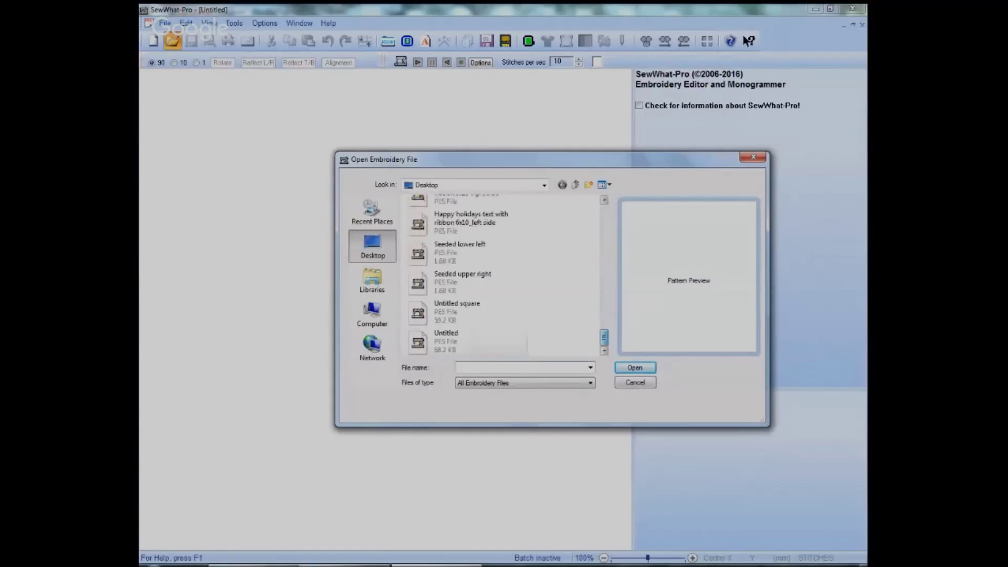
left_click(447, 340)
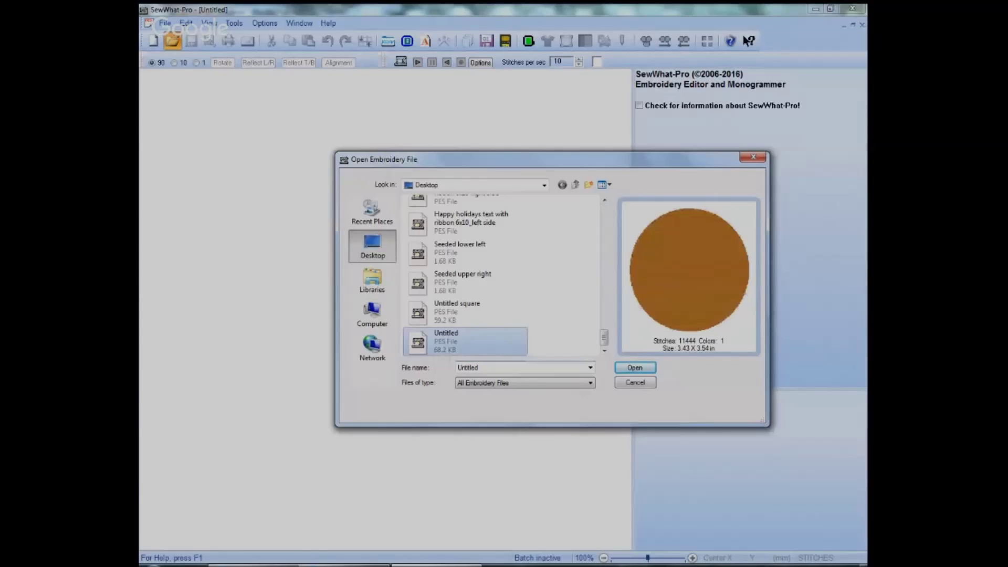
left_click(632, 368)
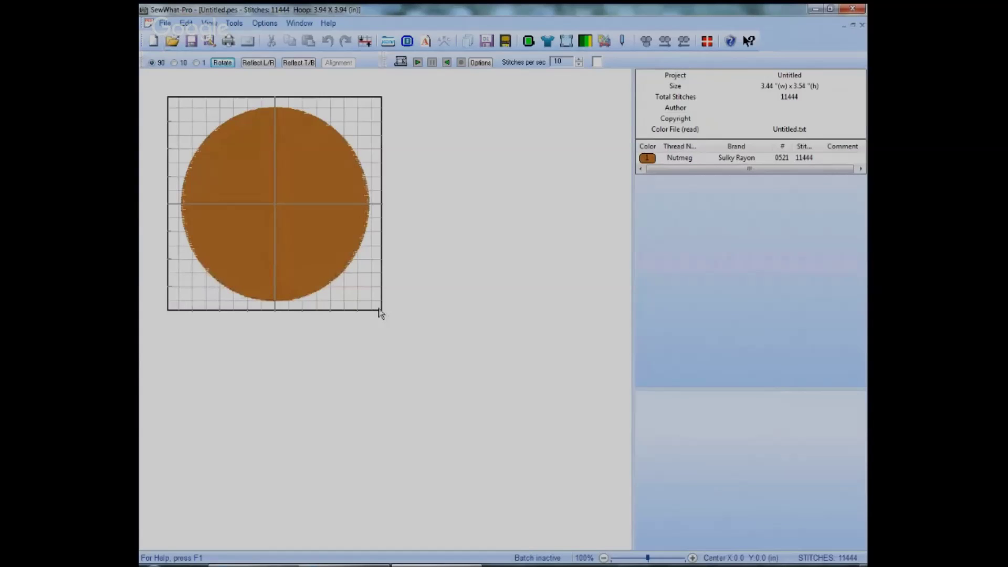
Step: Look through the Edit and View menus without changing anything
left_click(187, 24)
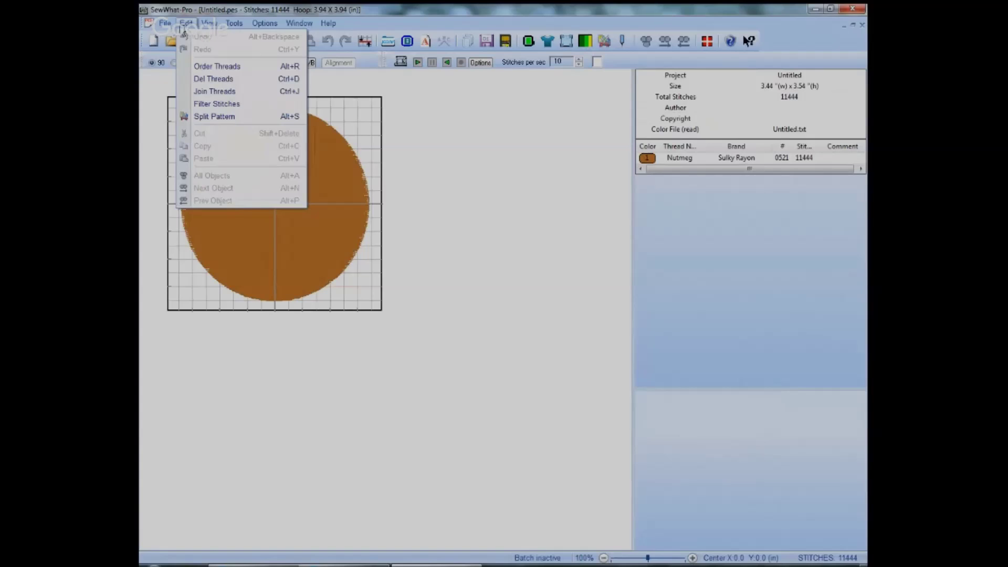
mouse_move(208, 24)
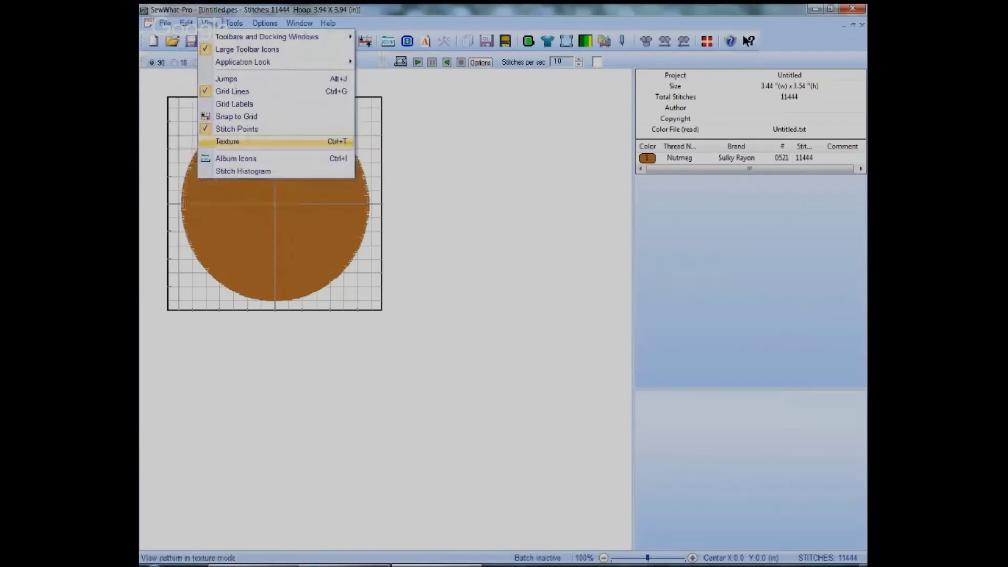
left_click(667, 561)
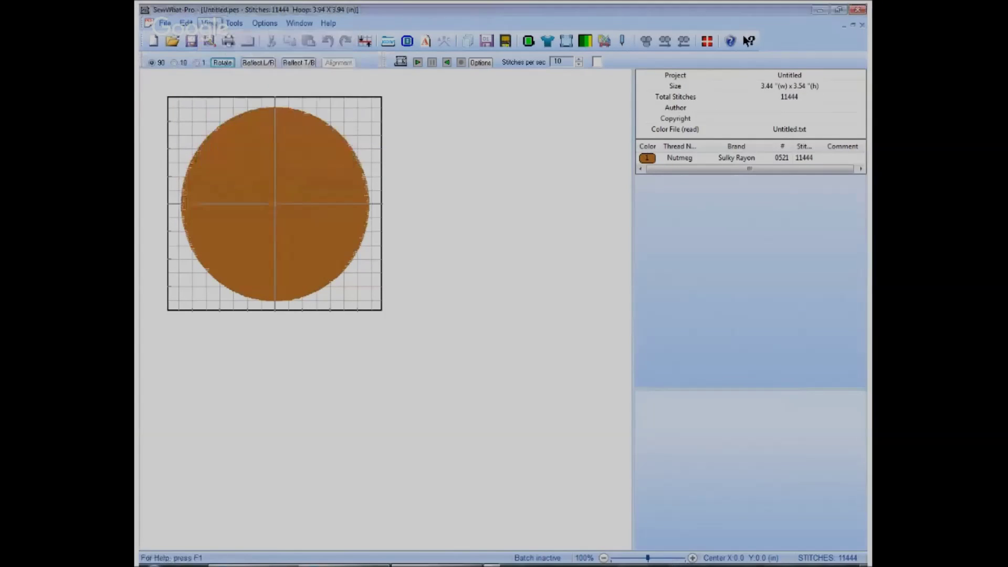
Step: Zoom the circle in to 500%, then back out to 200%
left_click(667, 561)
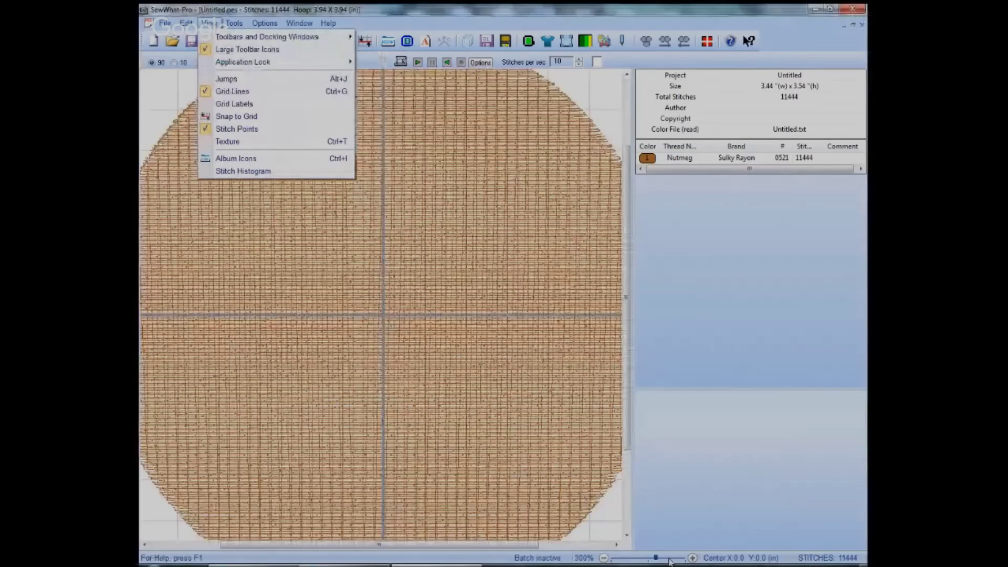
left_click(671, 561)
left_click(673, 562)
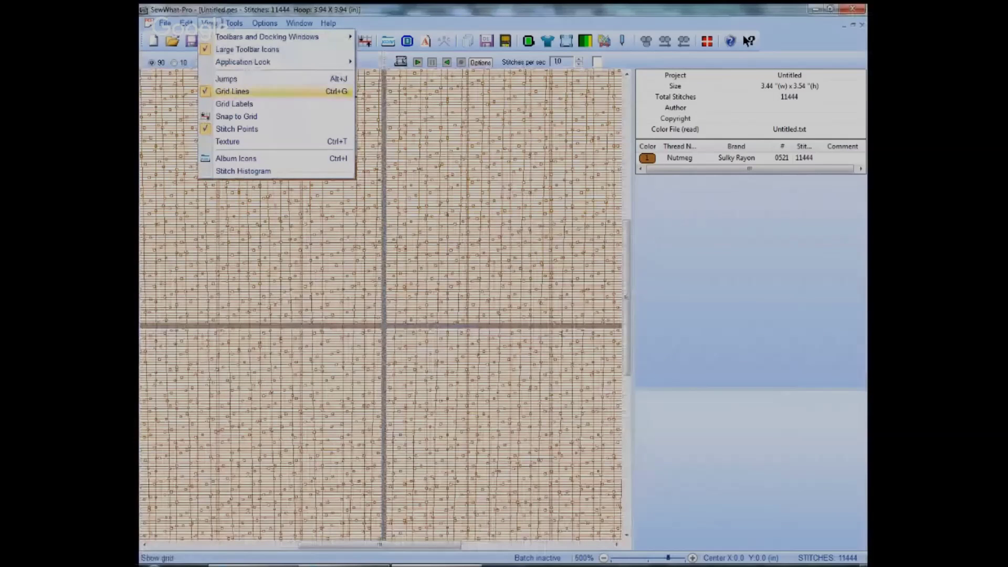
left_click(380, 14)
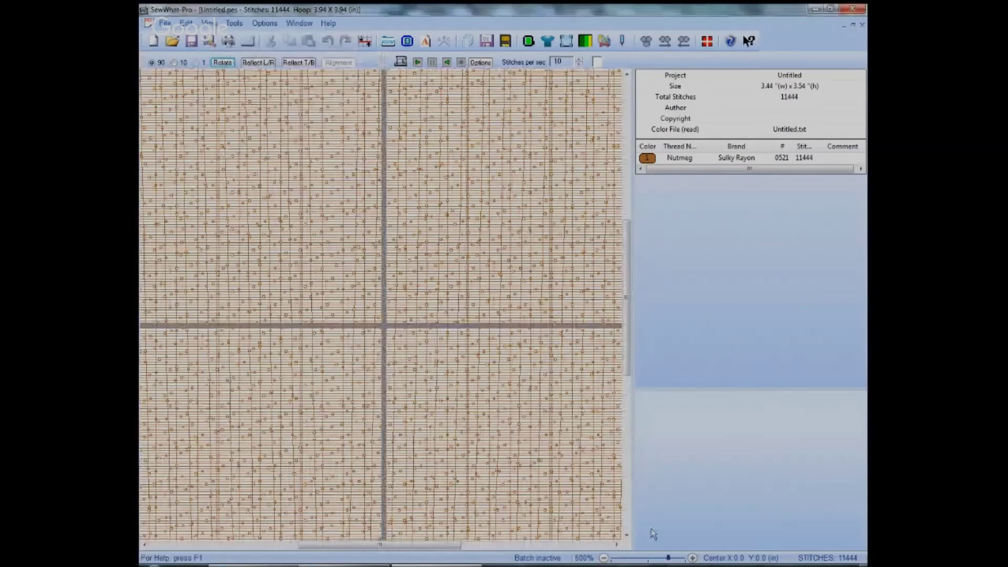
left_click(655, 560)
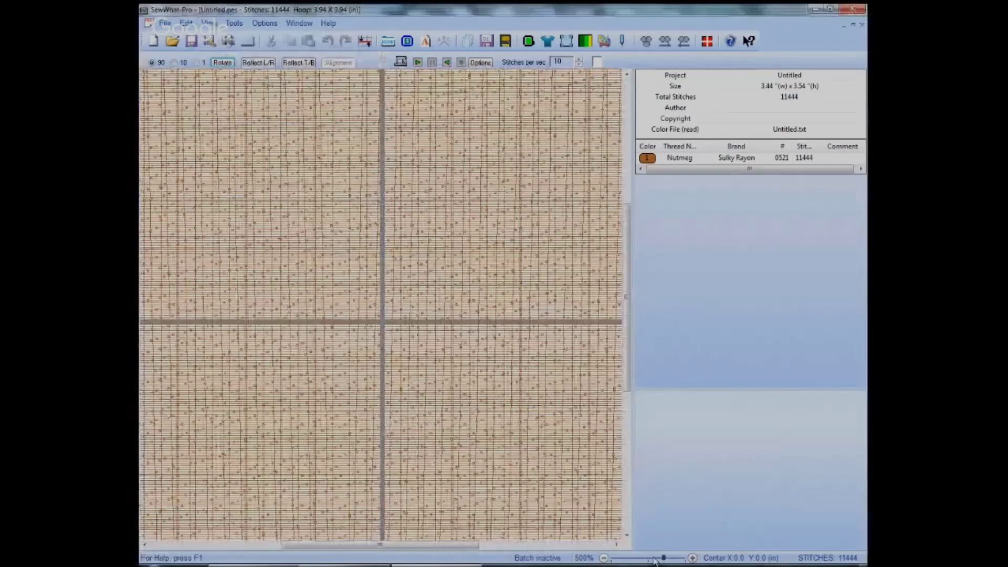
left_click(654, 561)
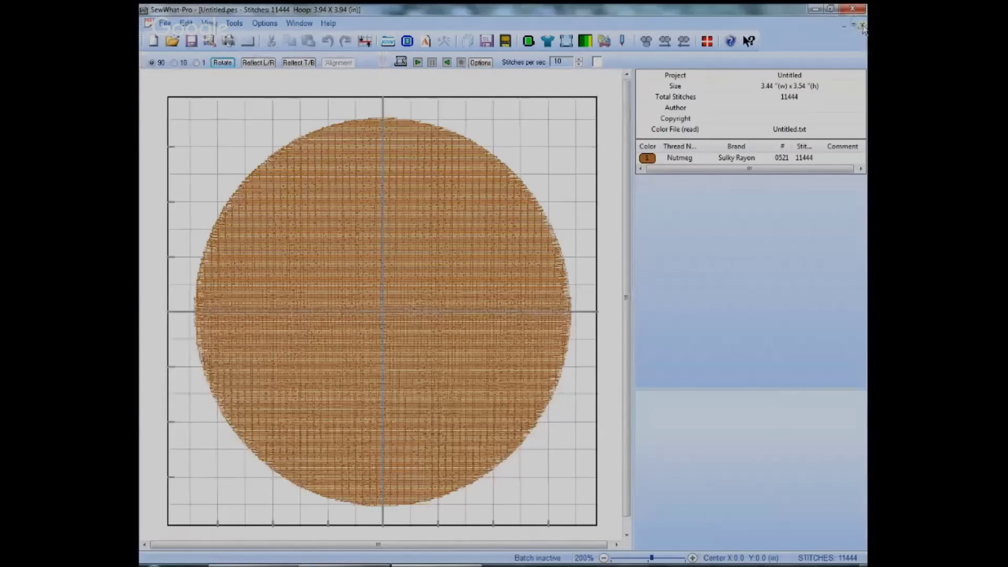
Step: Close the circle, open Untitled square.pes from the Desktop, and zoom to 300%
left_click(165, 24)
left_click(175, 77)
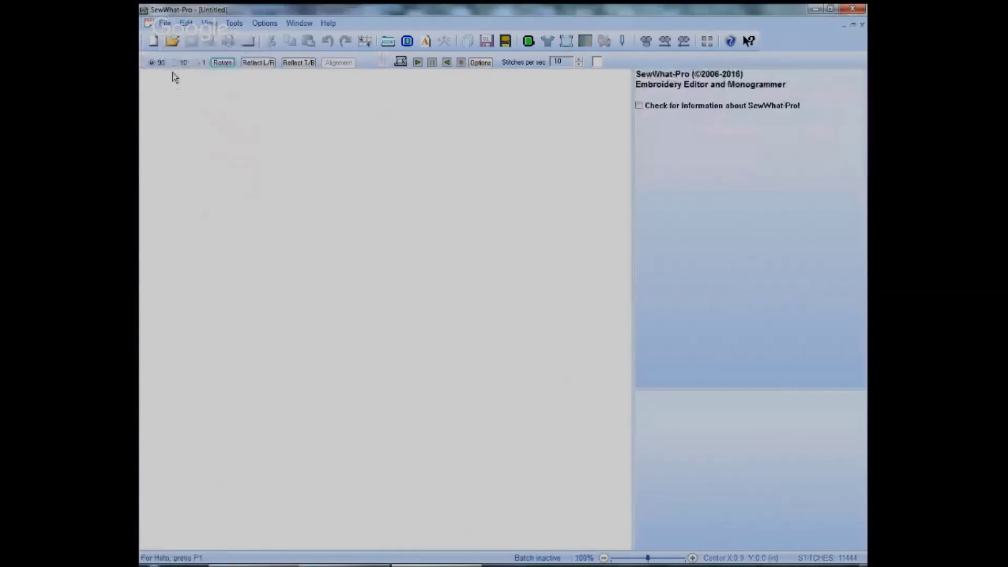
left_click(172, 41)
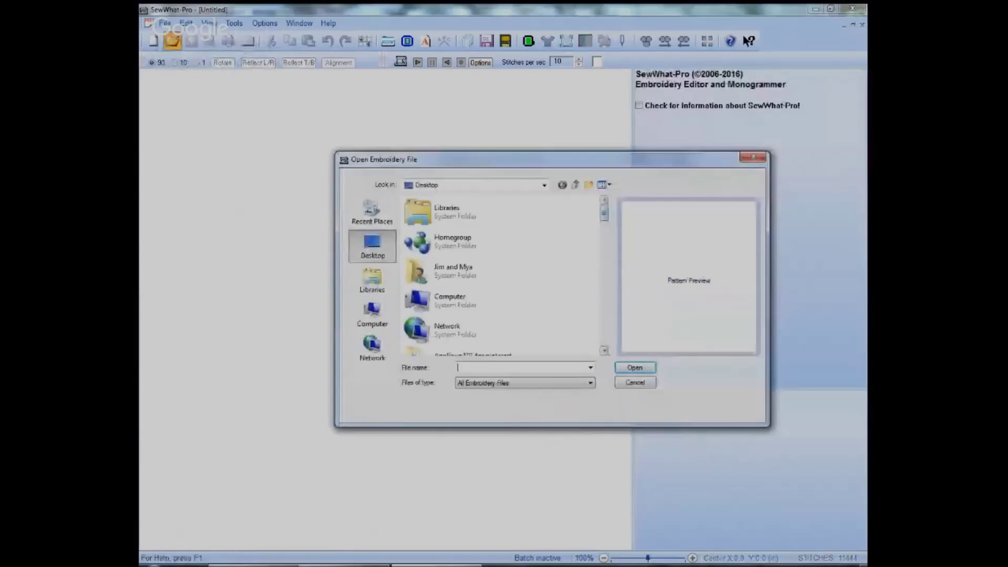
scroll(501, 276, "down", 10)
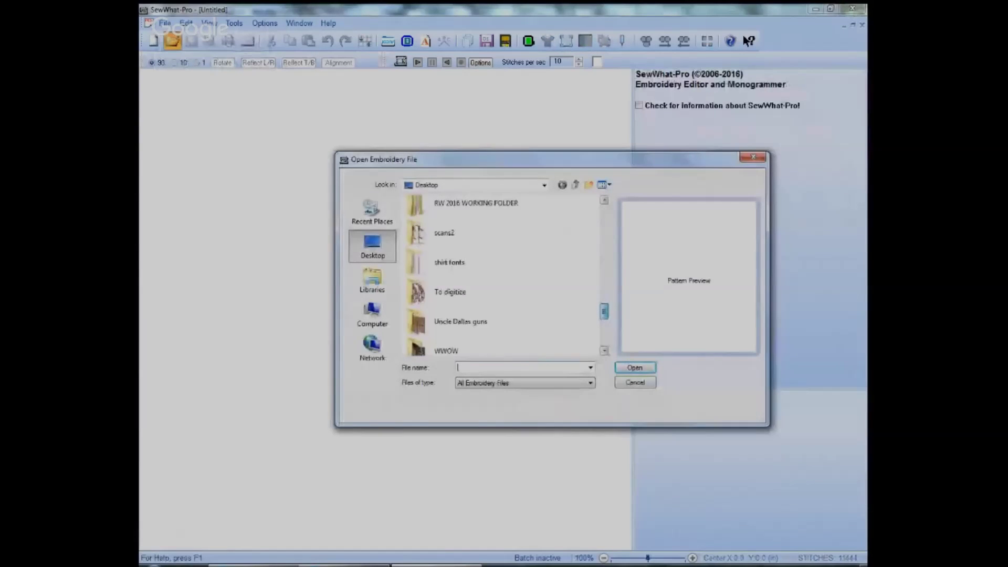
scroll(502, 276, "down", 10)
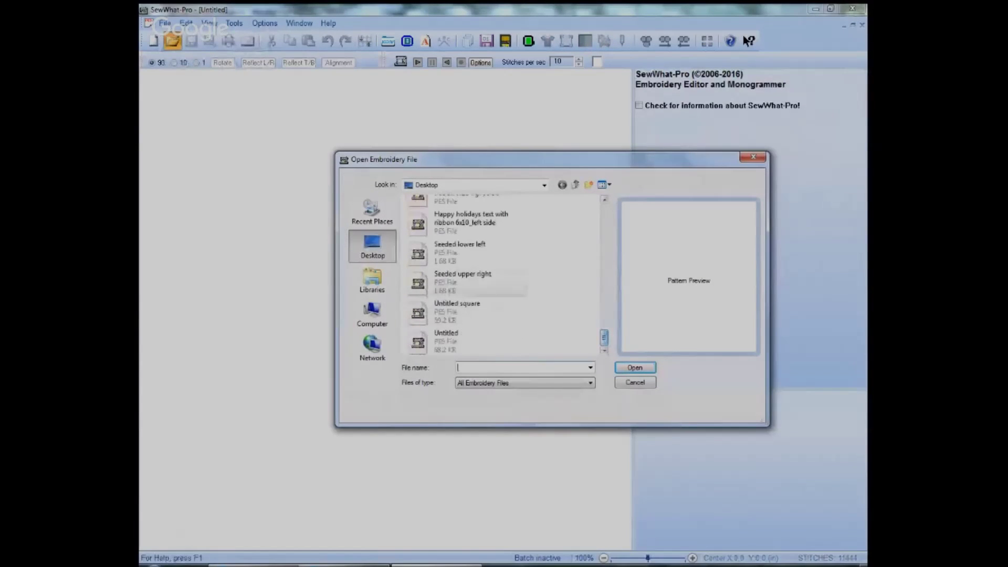
left_click(457, 309)
left_click(635, 368)
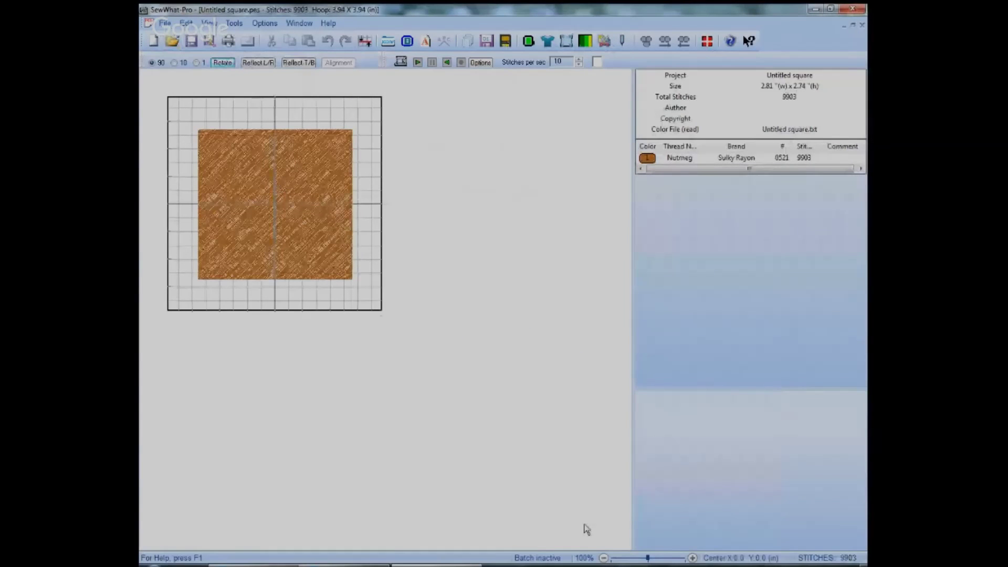
left_click(664, 558)
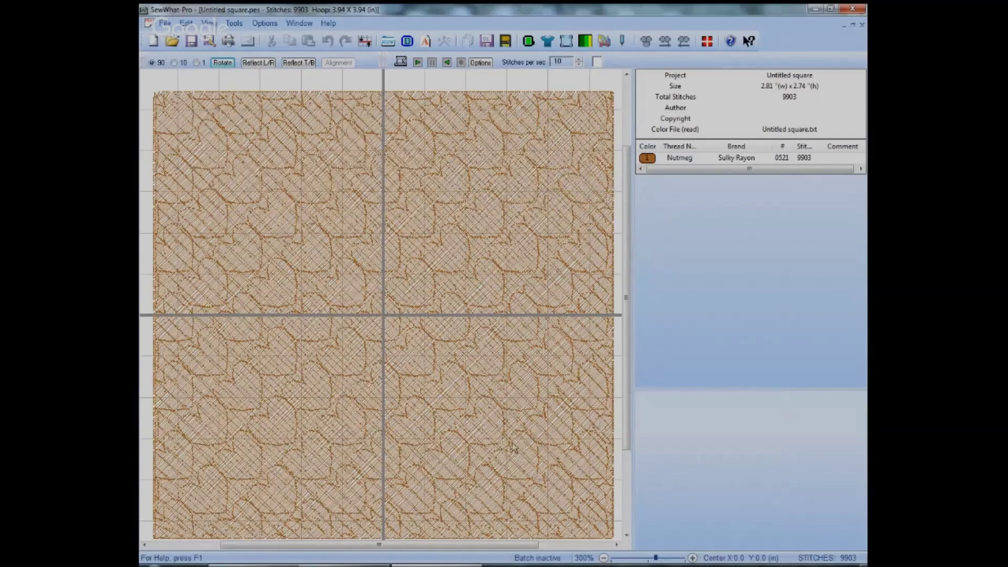
Step: Raise the zoom on the square through 400% and 500% to 600%
left_click(670, 560)
left_click(671, 559)
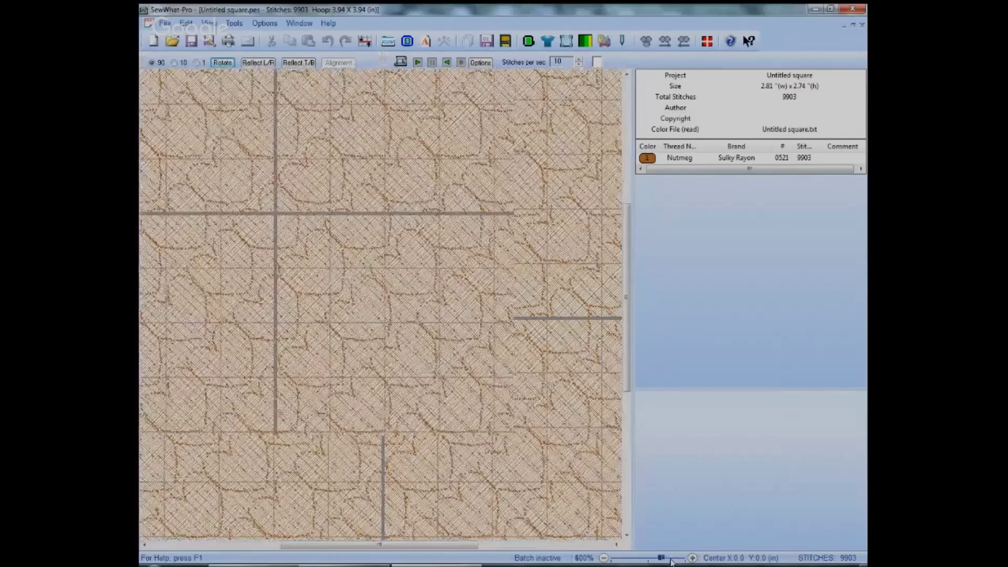
left_click(671, 559)
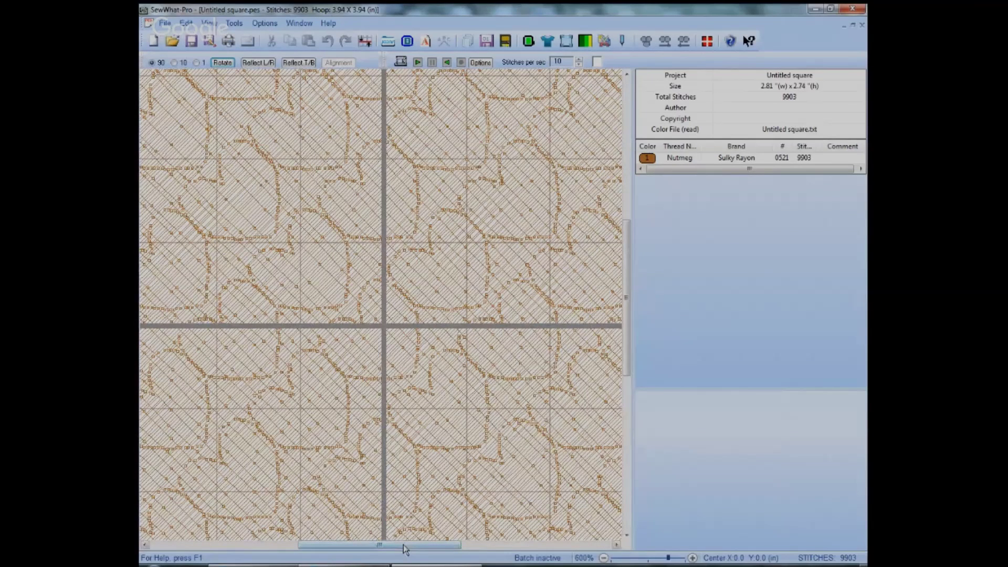
scroll(404, 549, "left", 1)
Step: Pan the magnified view to the lower-left corner of the heart-pattern fill
left_click_drag(404, 548, 293, 549)
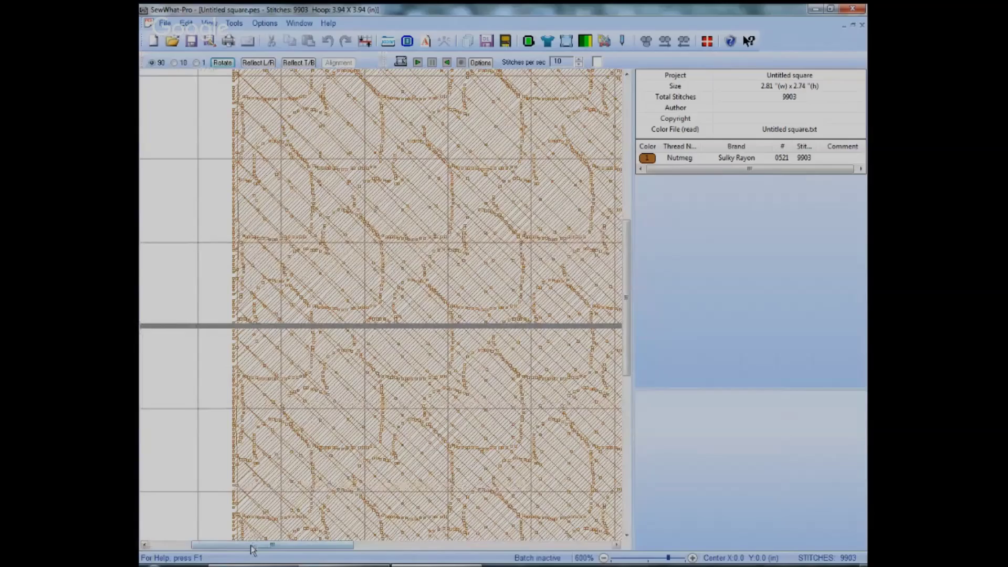
left_click_drag(251, 549, 437, 558)
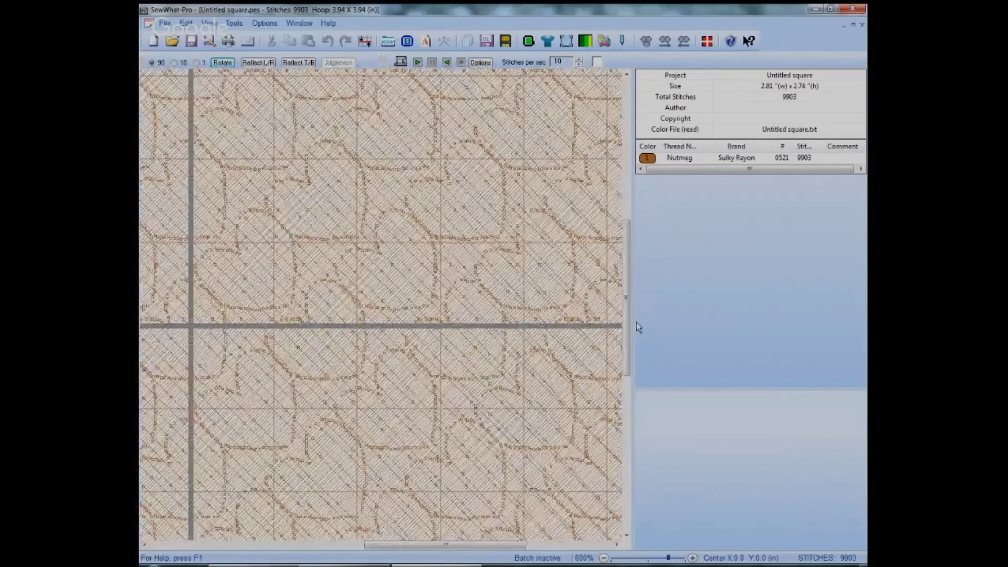
left_click_drag(626, 323, 628, 420)
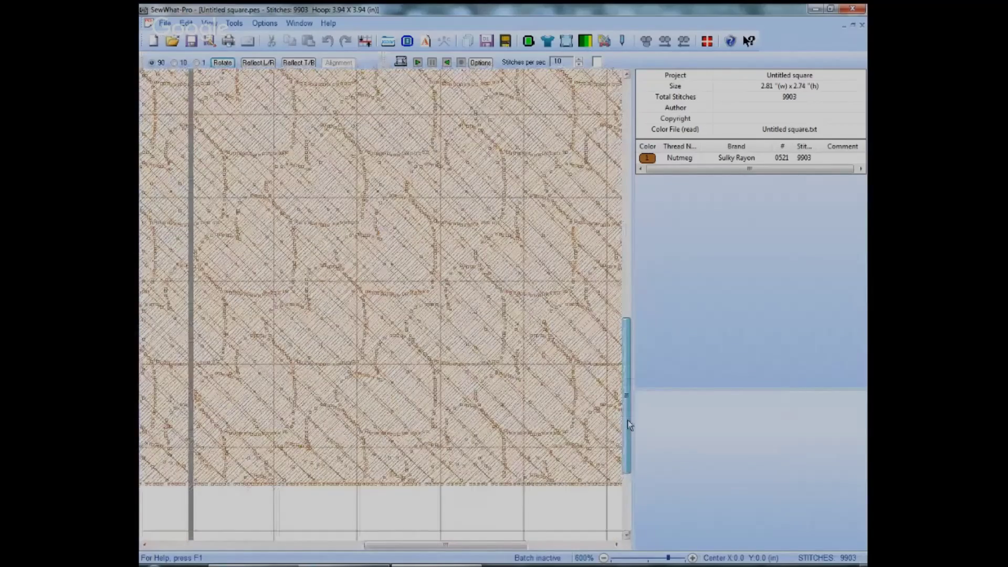
left_click_drag(466, 546, 317, 547)
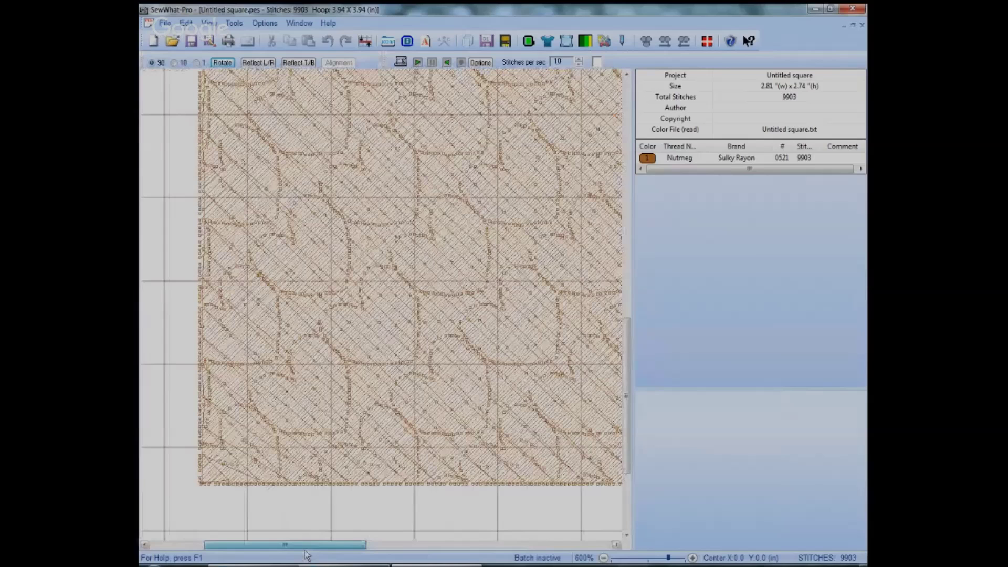